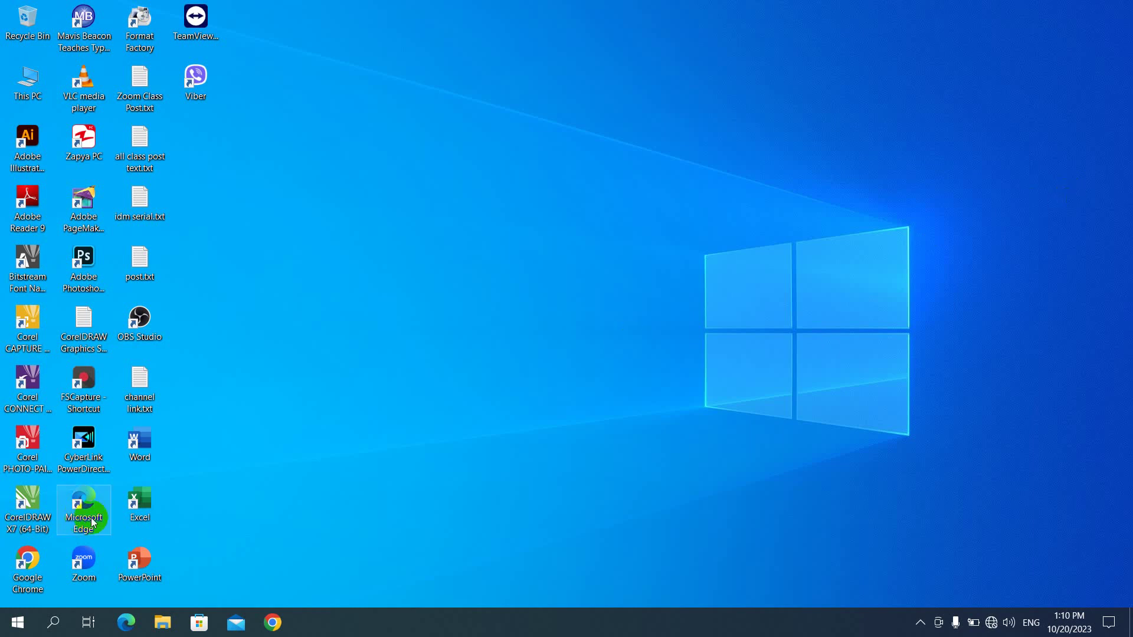
# Start Excel and create a new blank workbook.
pyautogui.doubleClick(143, 503)
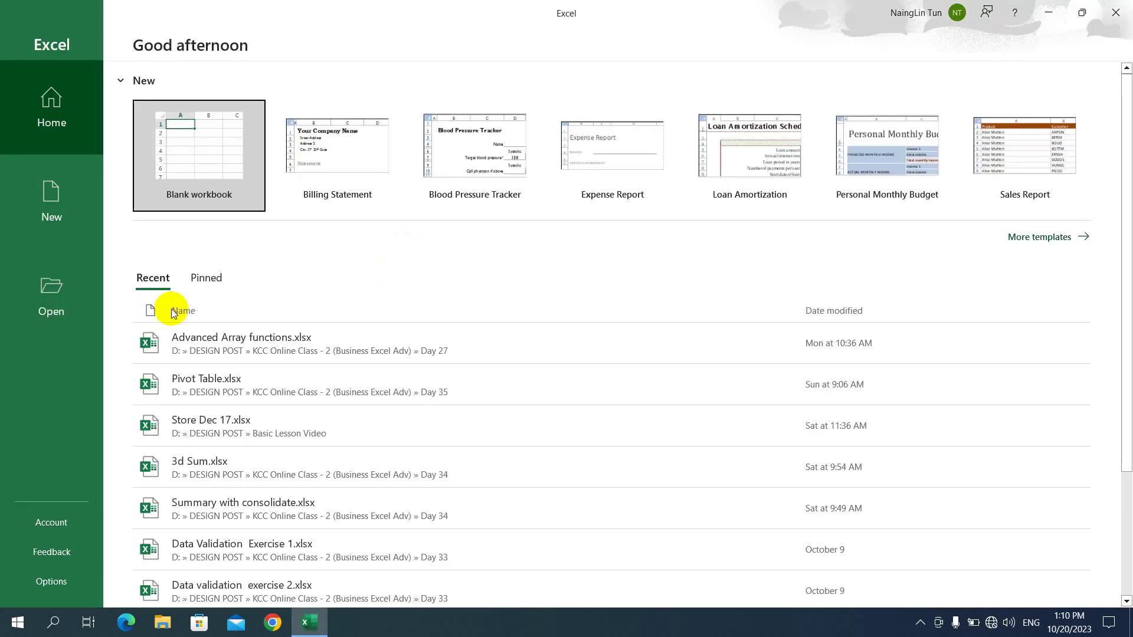
pyautogui.click(221, 159)
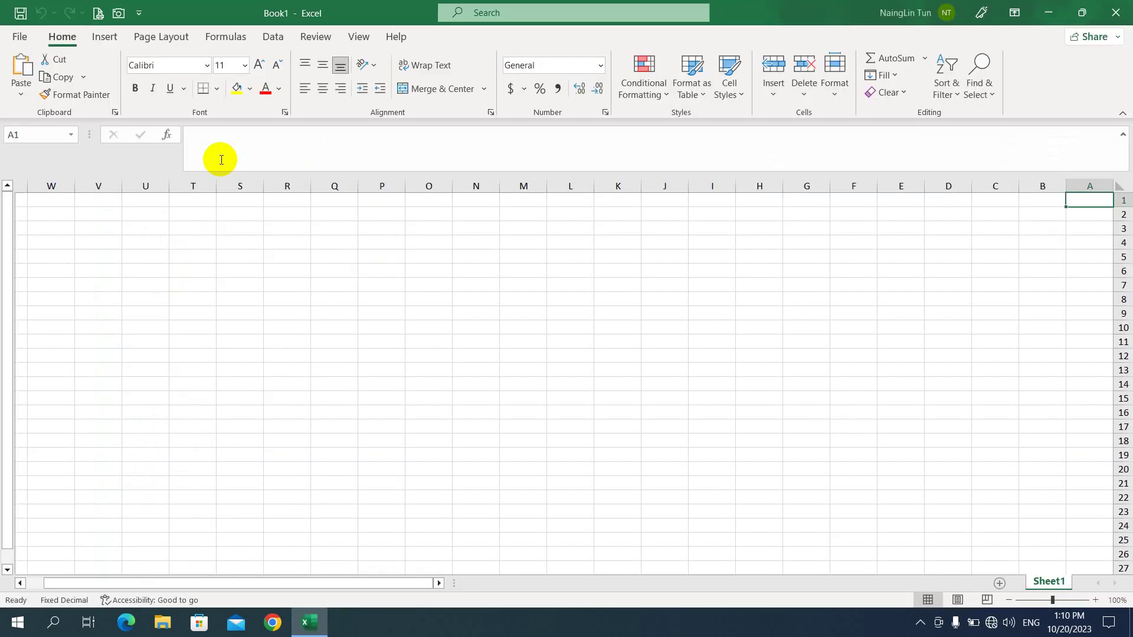
# Enter 1 in cell R7 and 2 in cell R6 to test how numbers are entered.
pyautogui.click(289, 299)
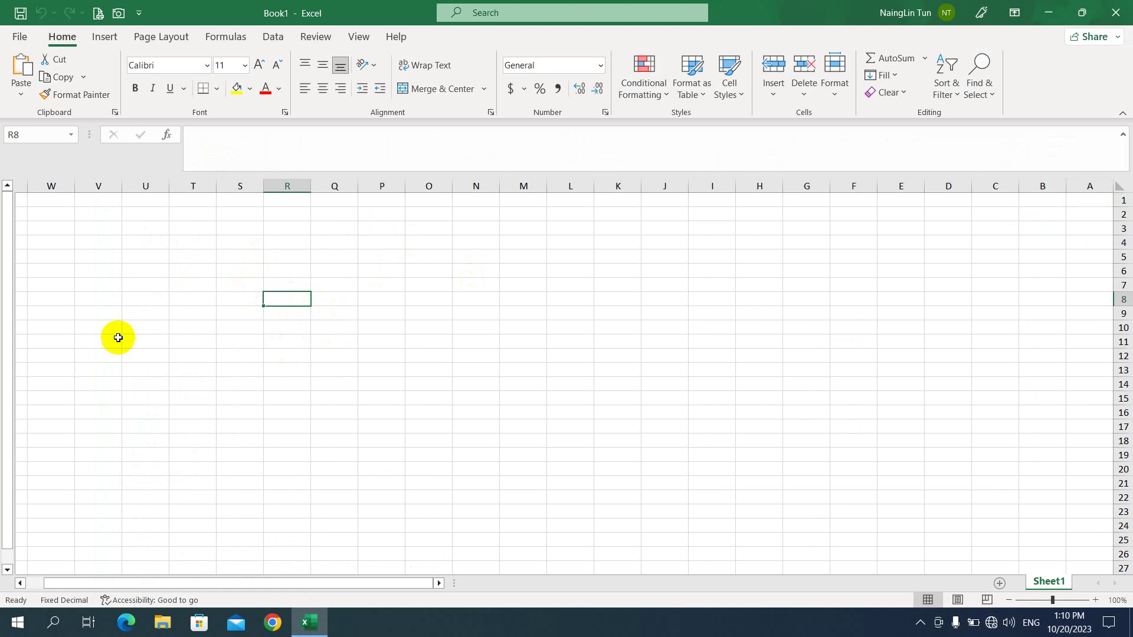
pyautogui.click(287, 287)
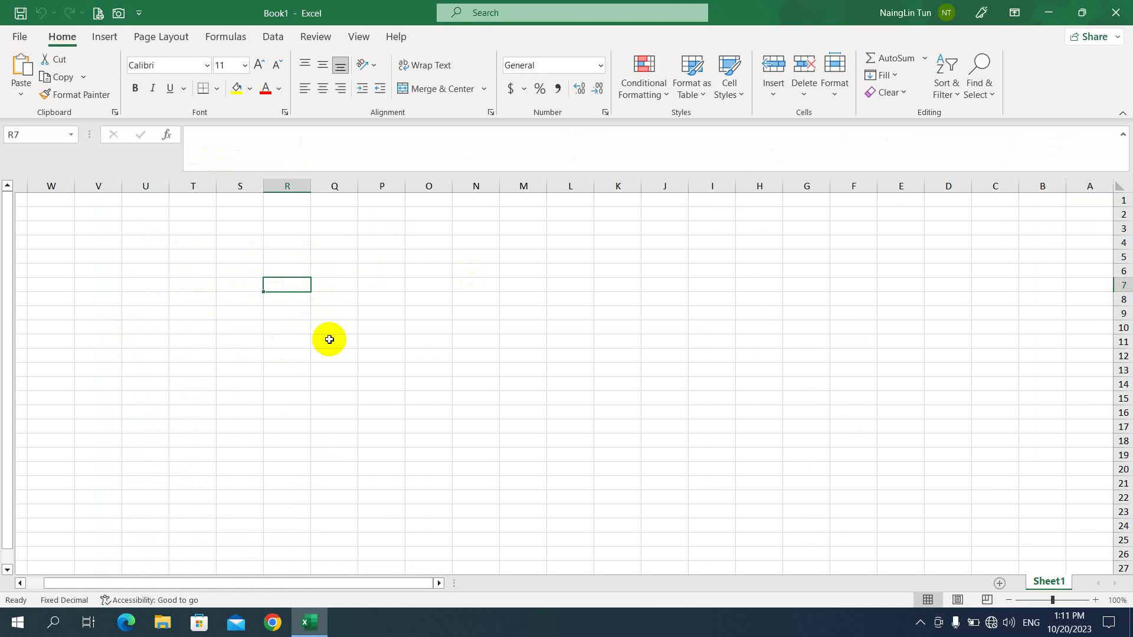
pyautogui.write('1')
pyautogui.press('Up')
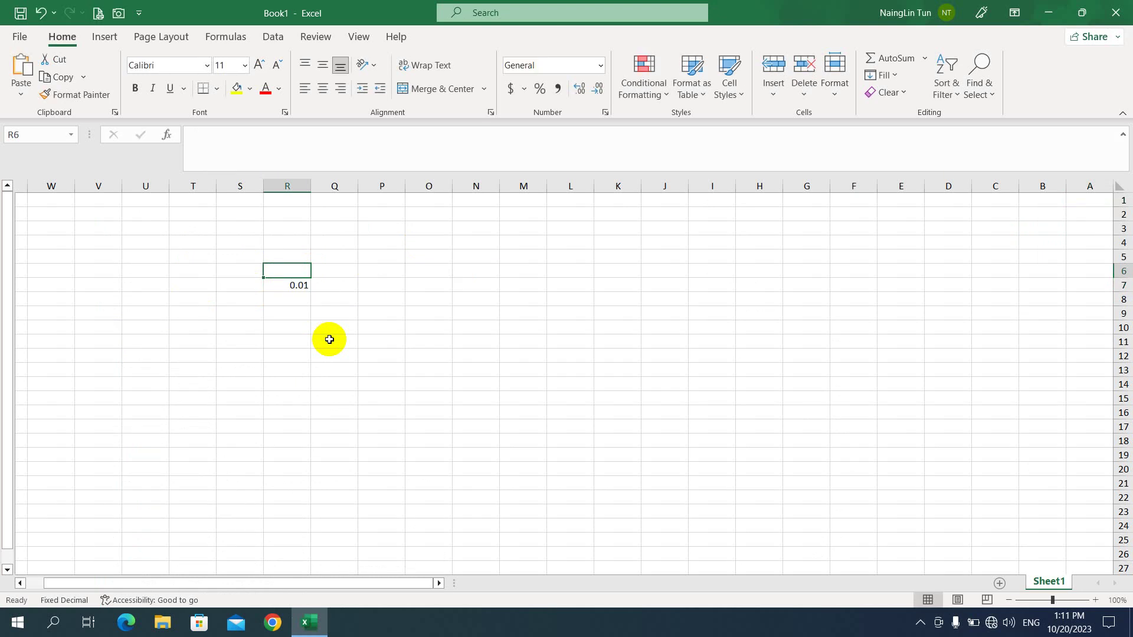
pyautogui.write('2')
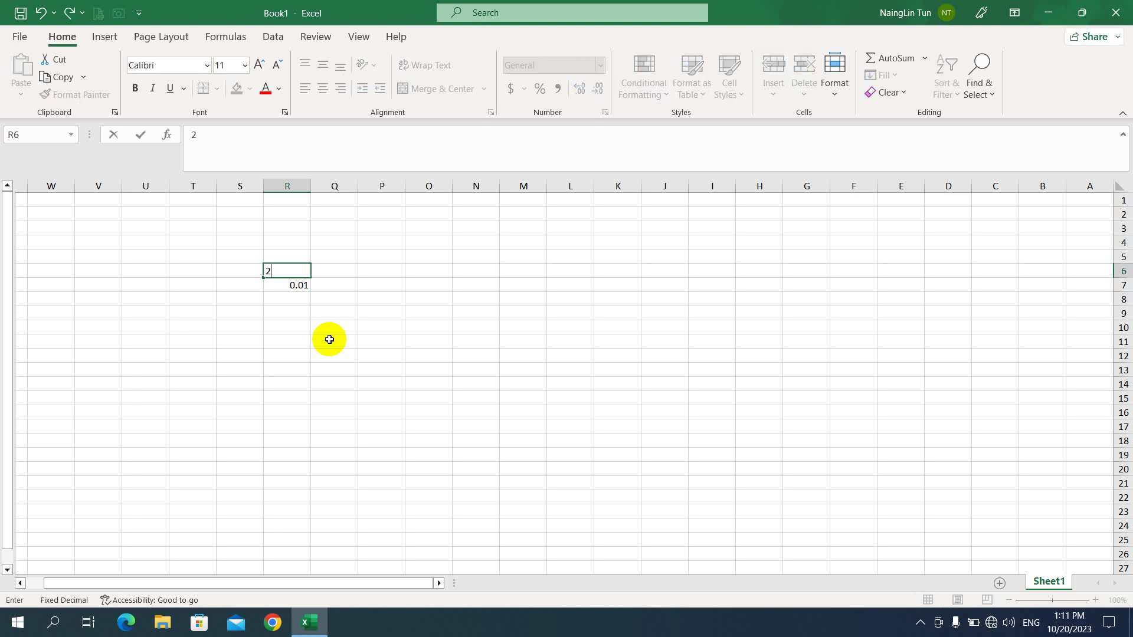
pyautogui.press('Up')
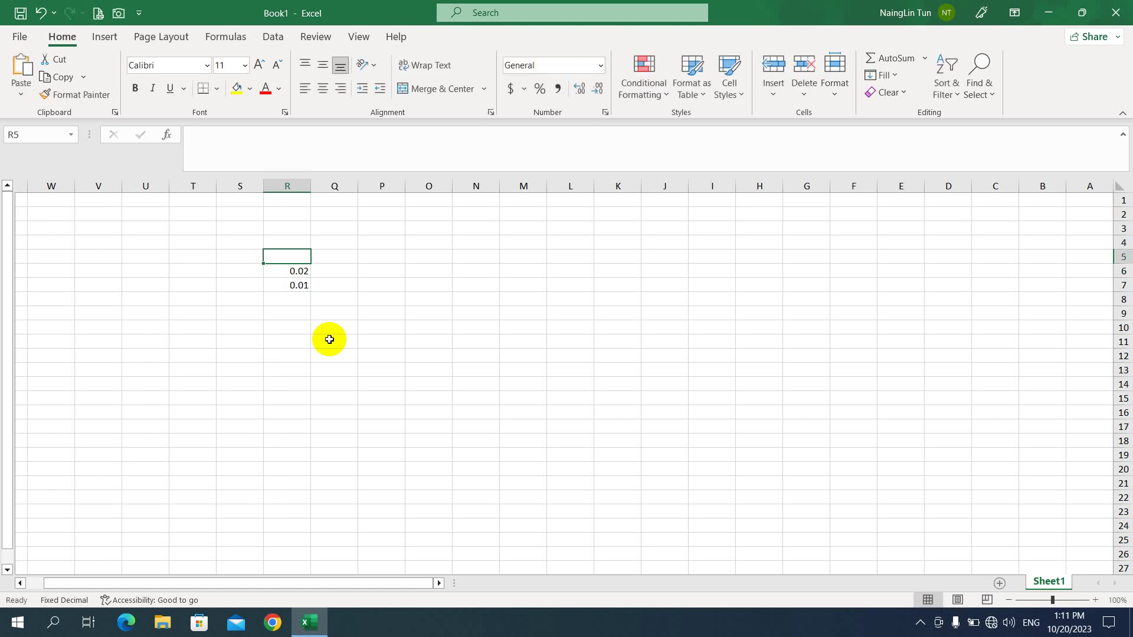
pyautogui.scroll(2, 307, 319)
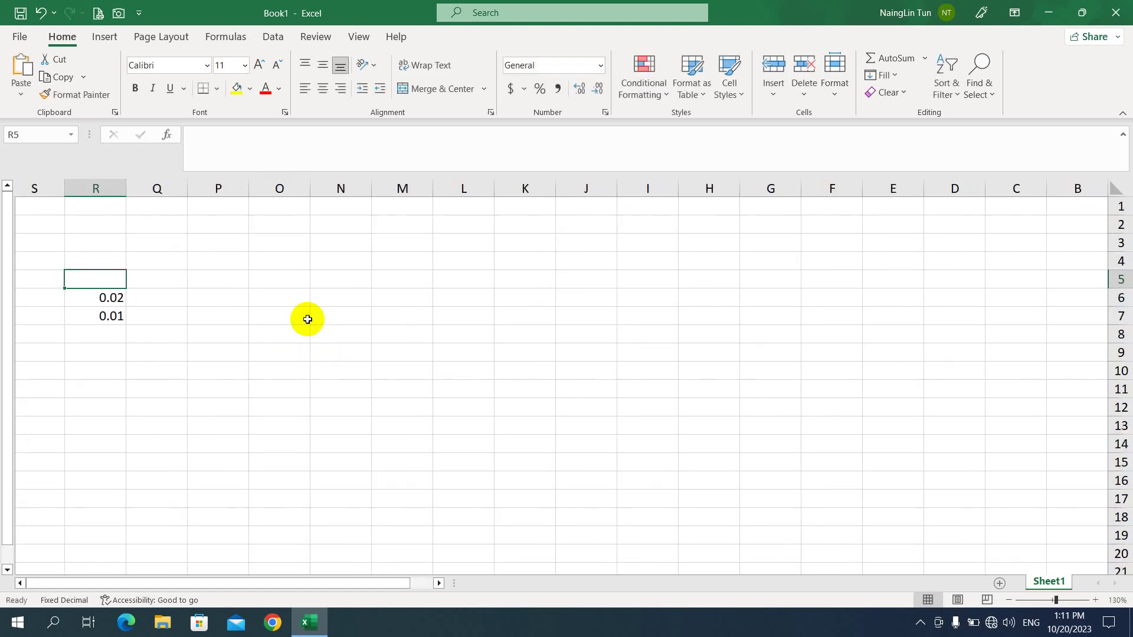
pyautogui.scroll(-1, 307, 319)
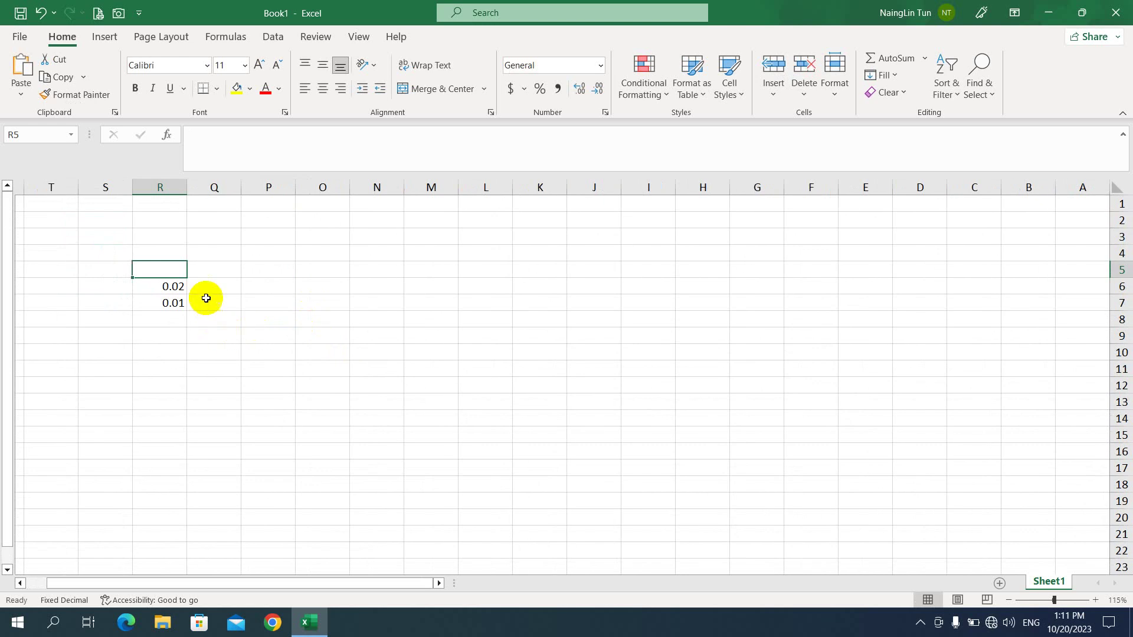
# Turn off automatic decimal point insertion in the advanced editing options and apply the change.
pyautogui.click(231, 284)
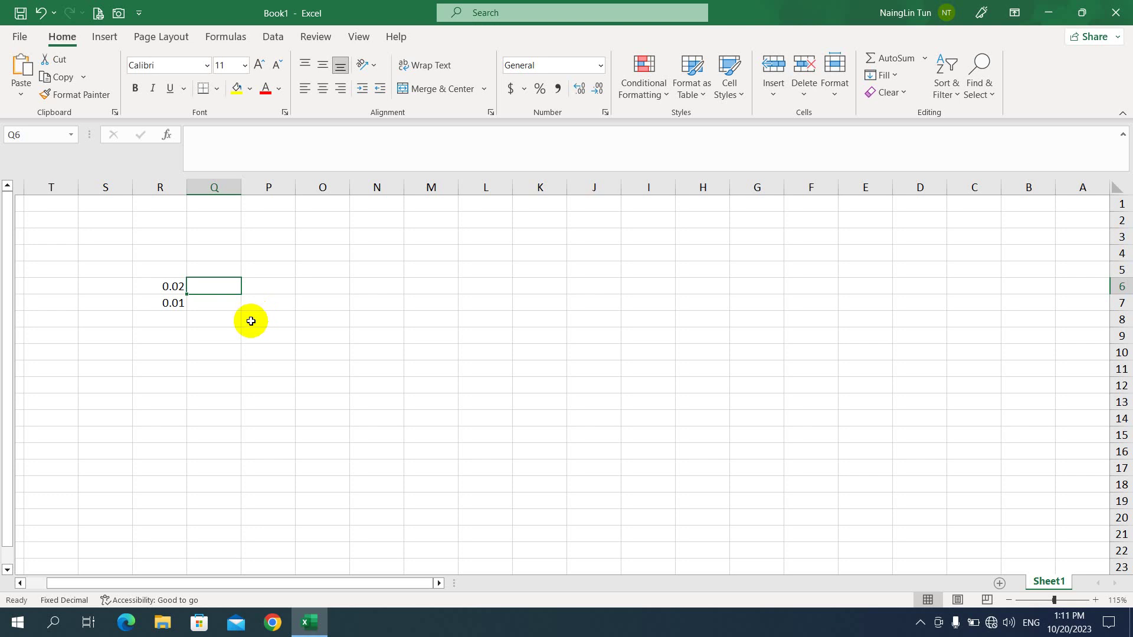
pyautogui.click(20, 36)
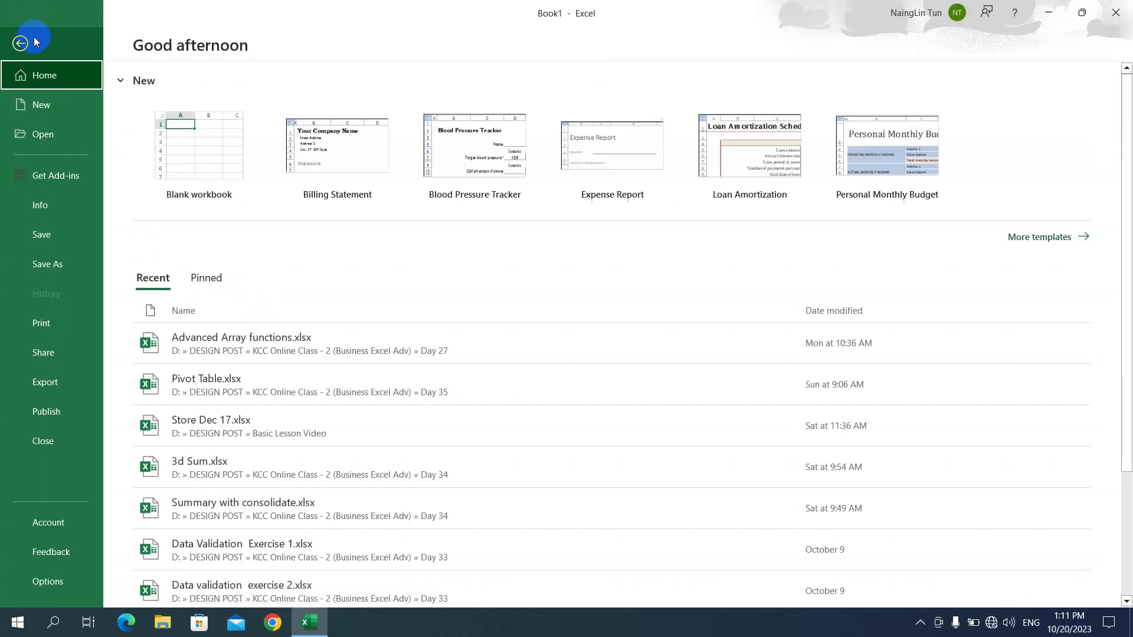
pyautogui.click(76, 578)
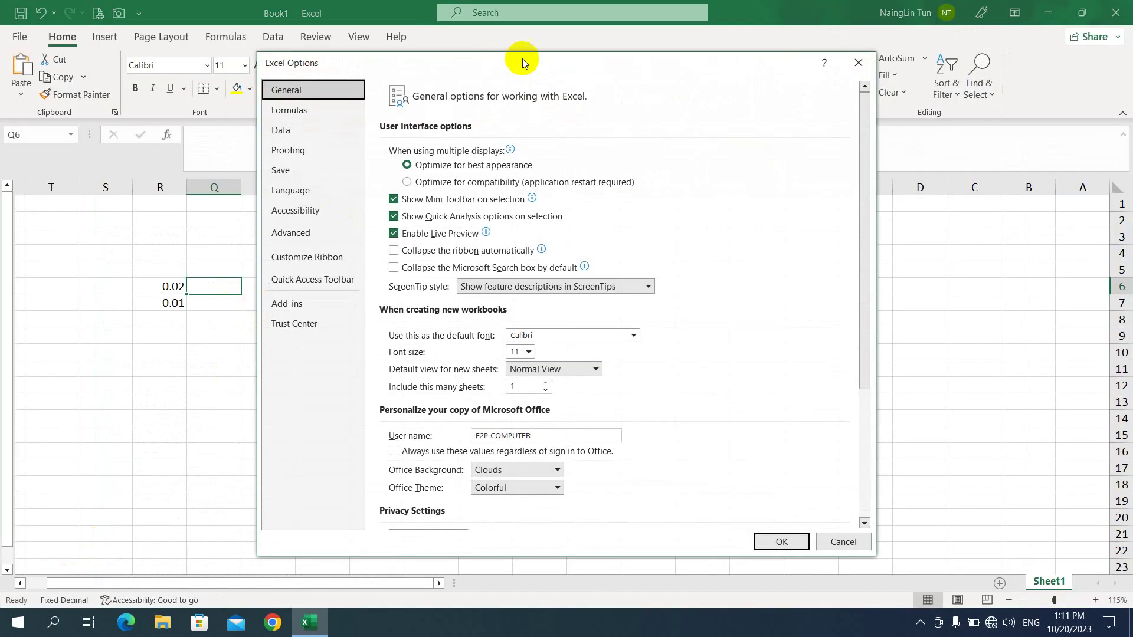
pyautogui.moveTo(524, 60); pyautogui.dragTo(652, 81)
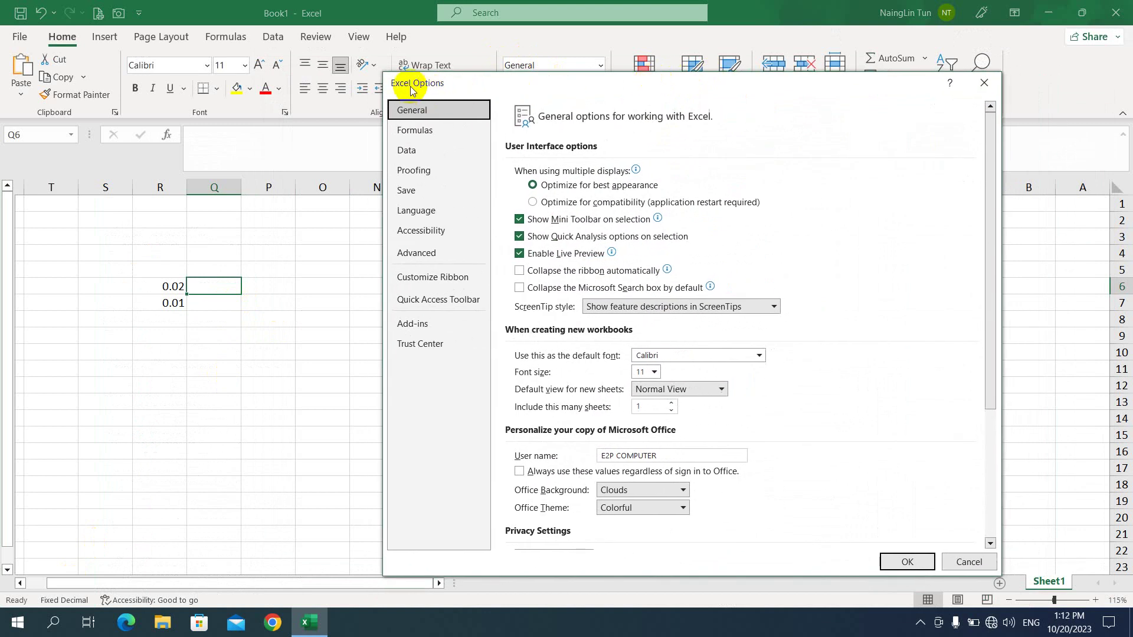
pyautogui.click(442, 253)
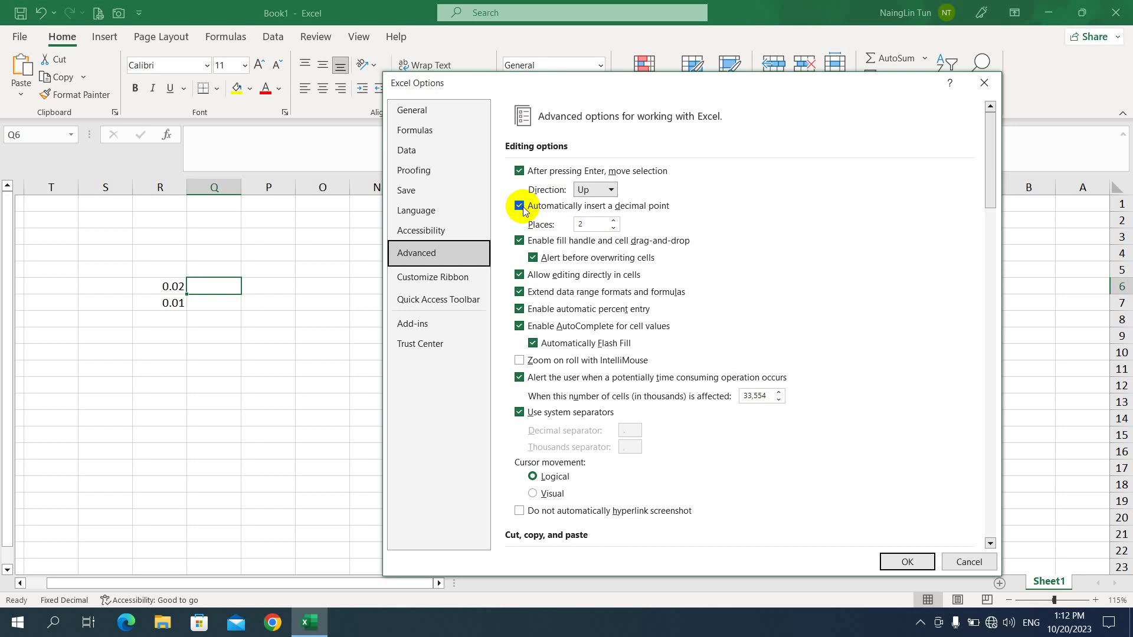
pyautogui.click(520, 206)
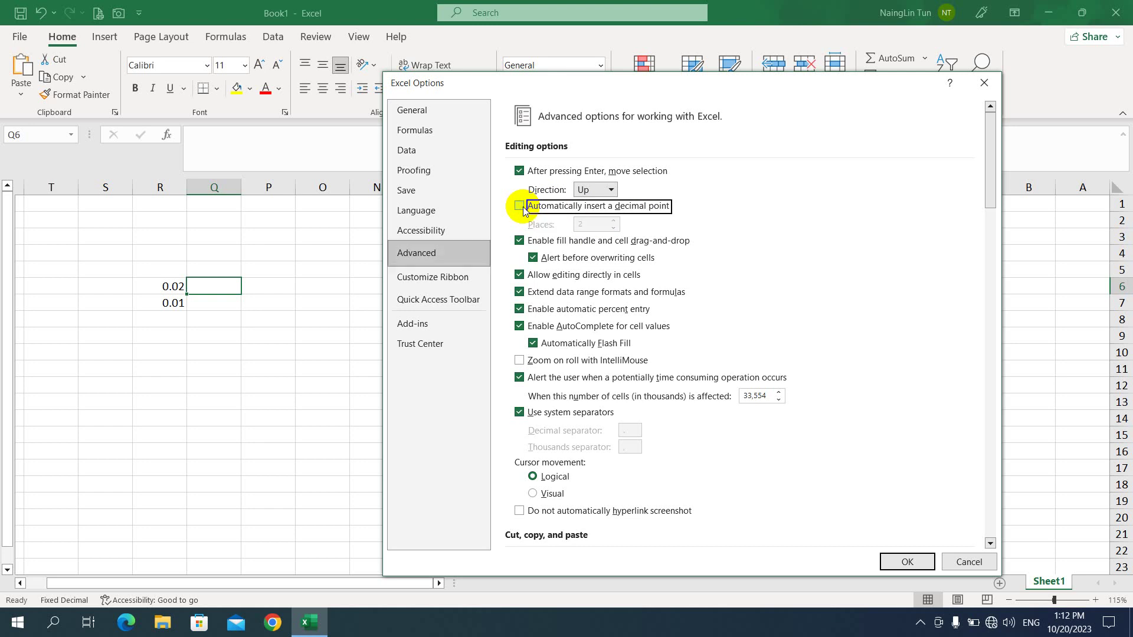
pyautogui.click(908, 562)
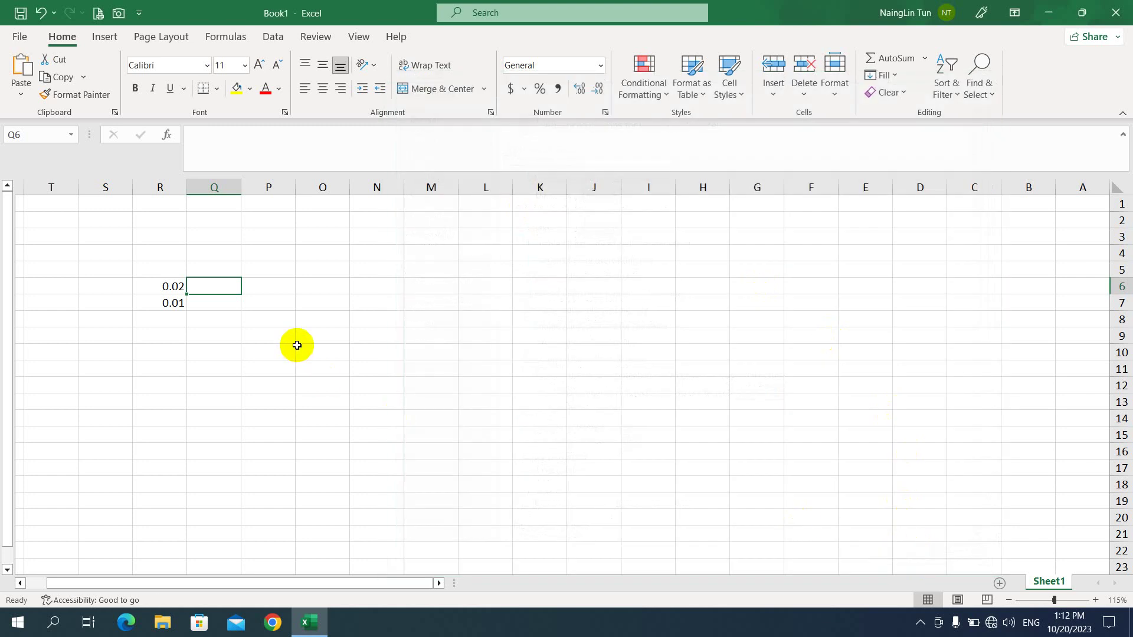
# Enter 1 in cell Q6 and 2 in cell Q5 to test number entry and selection movement.
pyautogui.write('1')
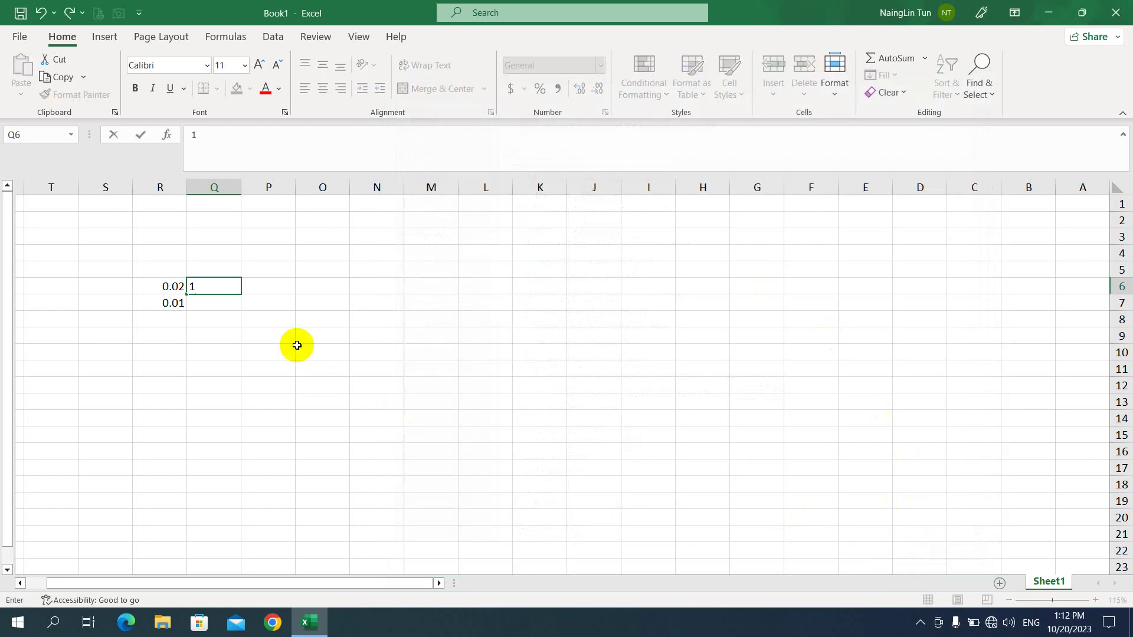
pyautogui.press('Up')
pyautogui.write('2')
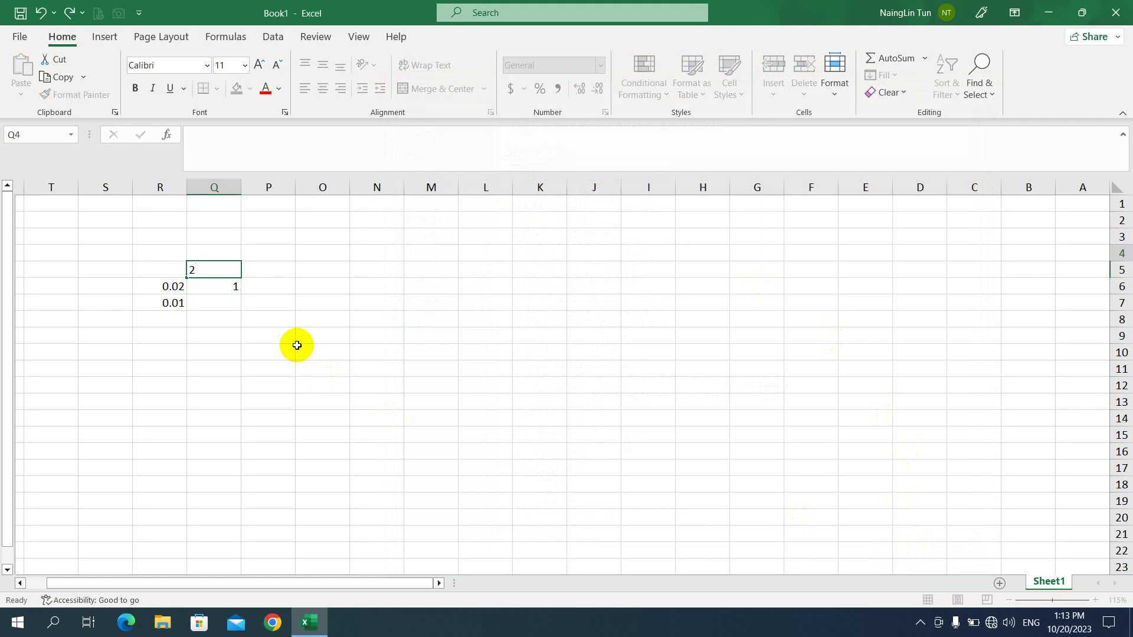
pyautogui.press('Up')
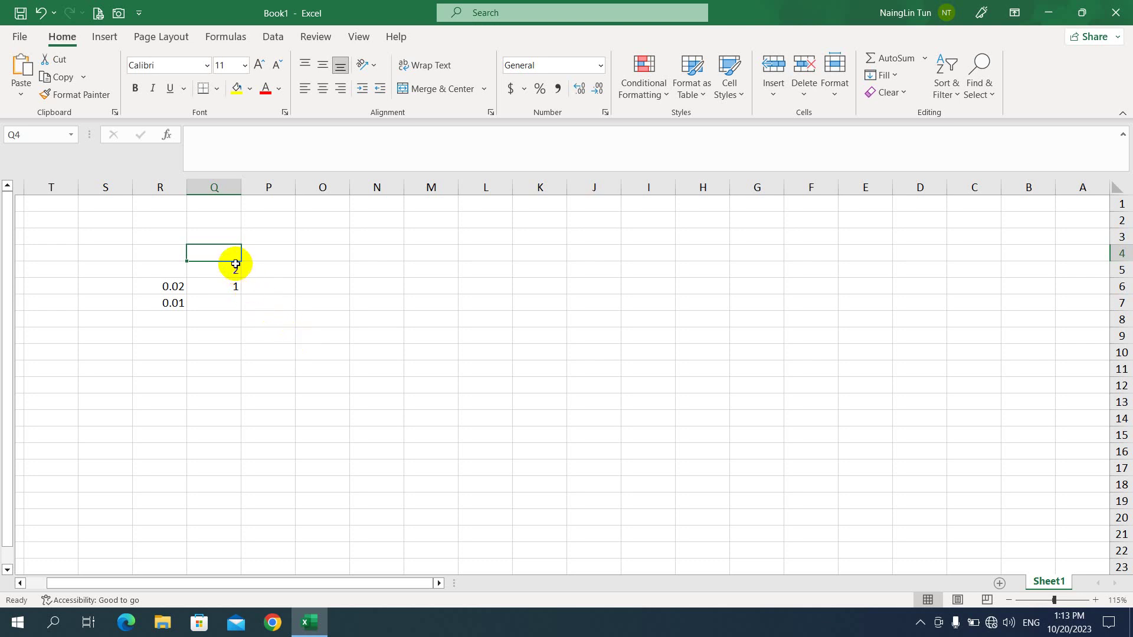
pyautogui.press('Up')
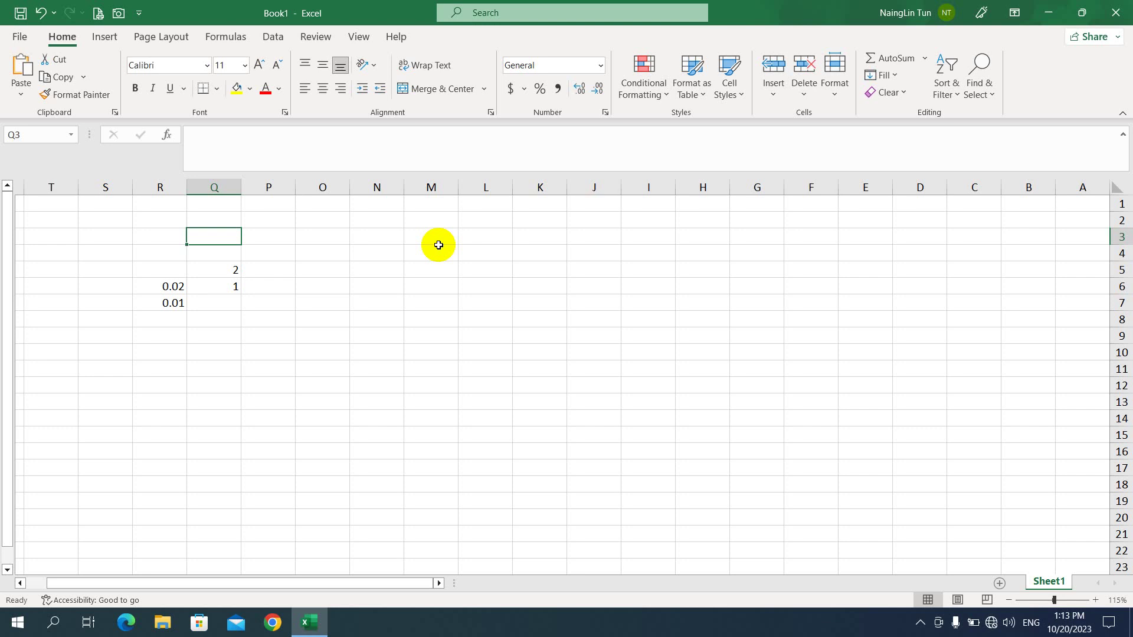
# Set the direction the selection moves after Enter to Down in the advanced editing options and apply it.
pyautogui.click(233, 302)
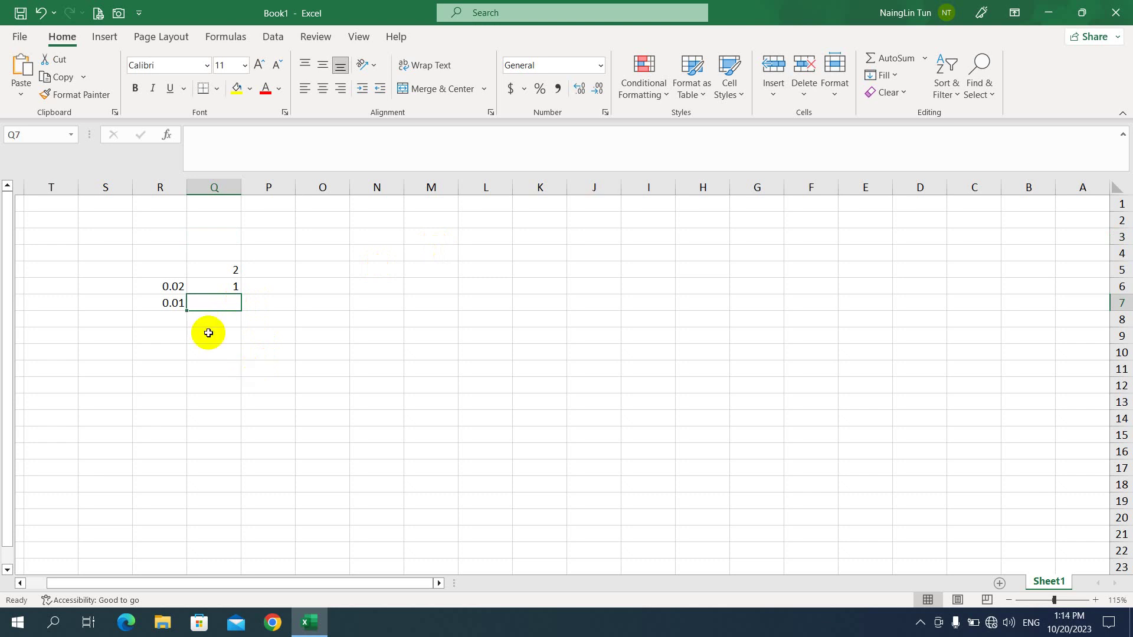
pyautogui.click(22, 36)
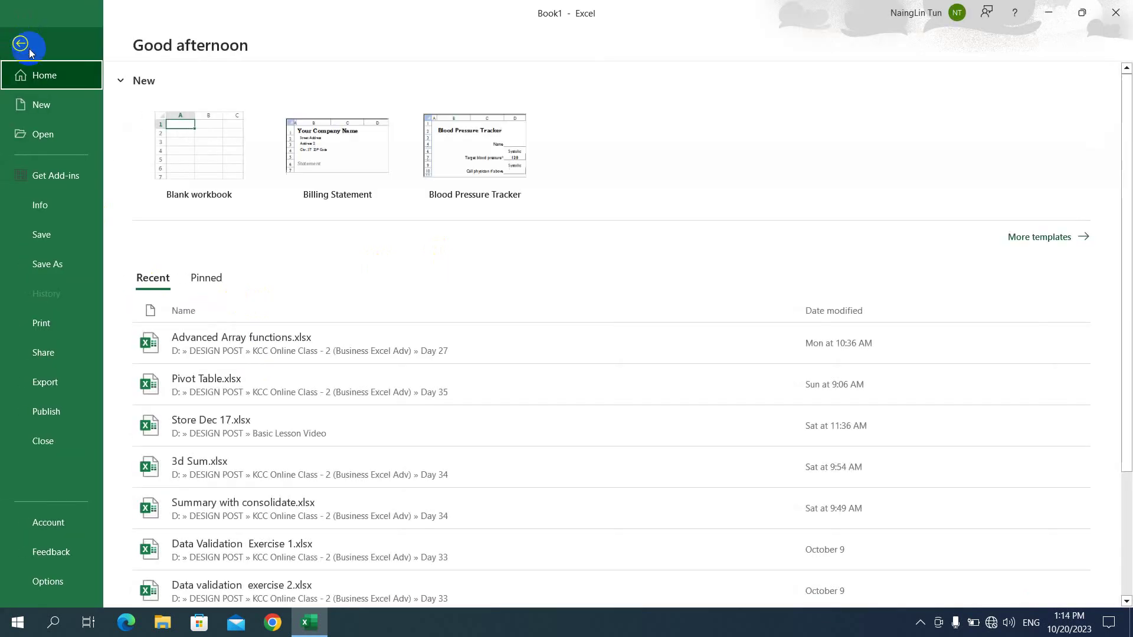
pyautogui.click(58, 583)
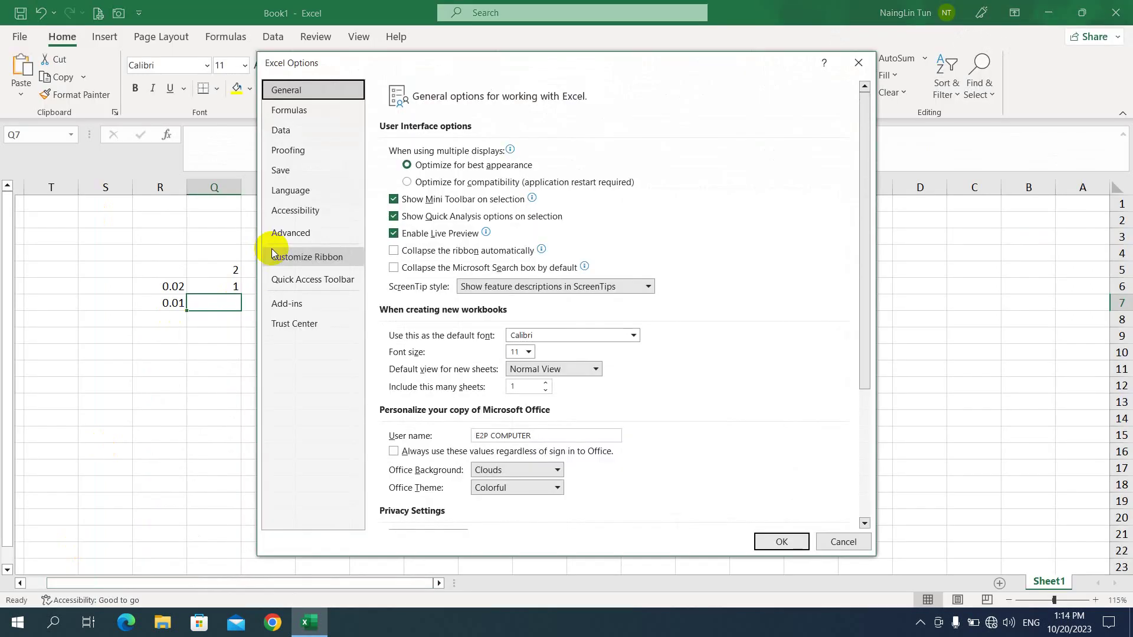
pyautogui.click(326, 236)
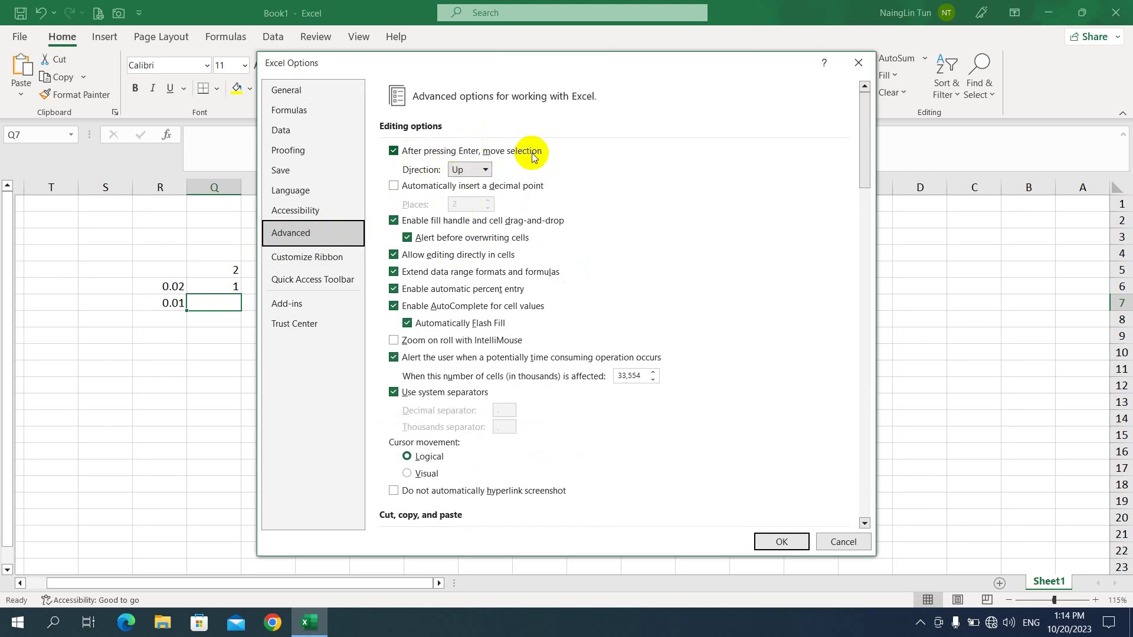
pyautogui.click(469, 171)
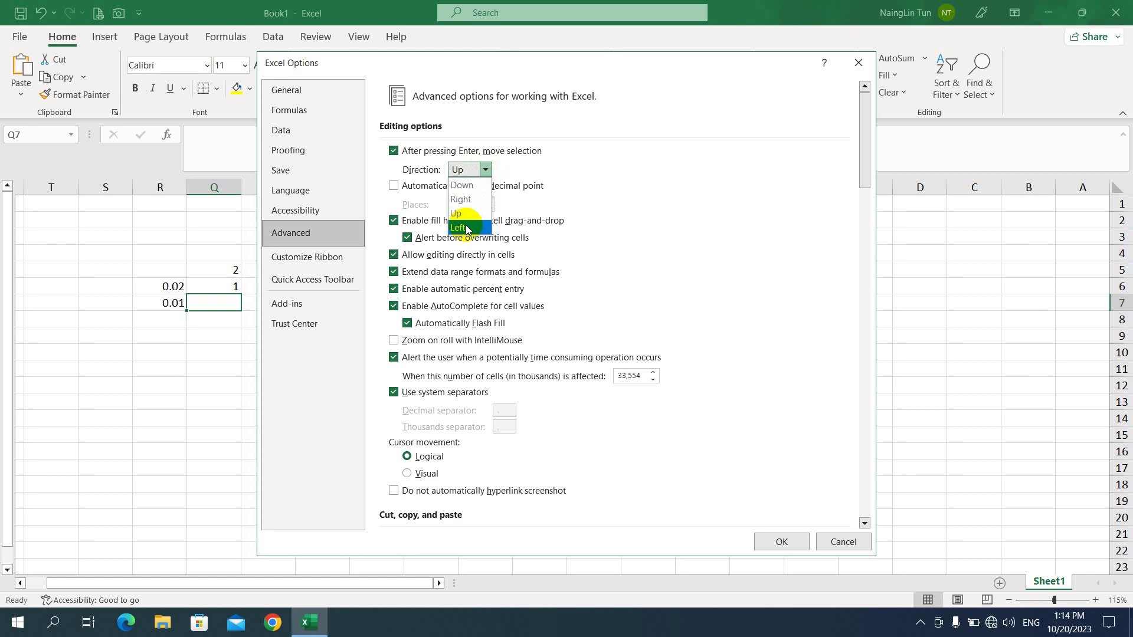
pyautogui.click(468, 186)
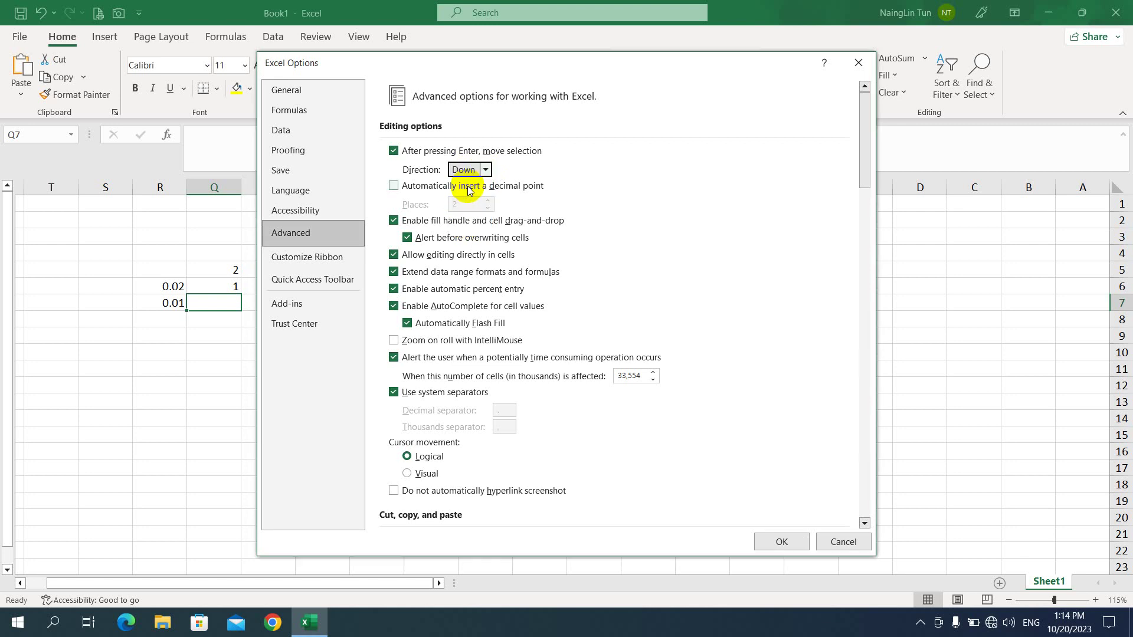
pyautogui.click(784, 541)
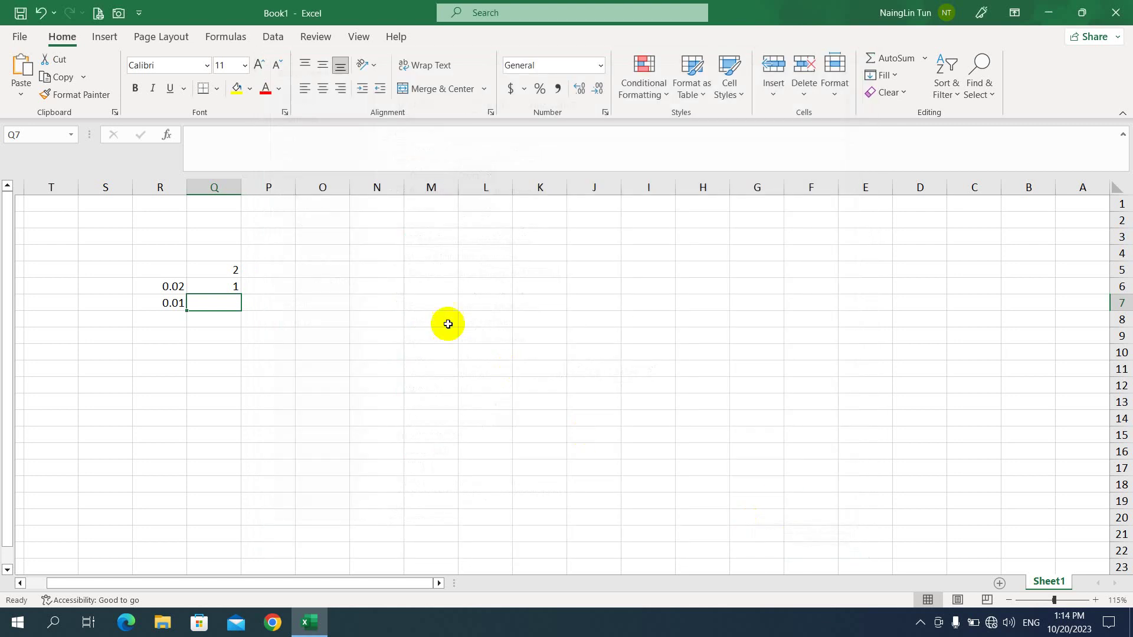
# Test the new movement direction by advancing the selection from cell Q5 to Q7.
pyautogui.click(237, 268)
pyautogui.press('Return')
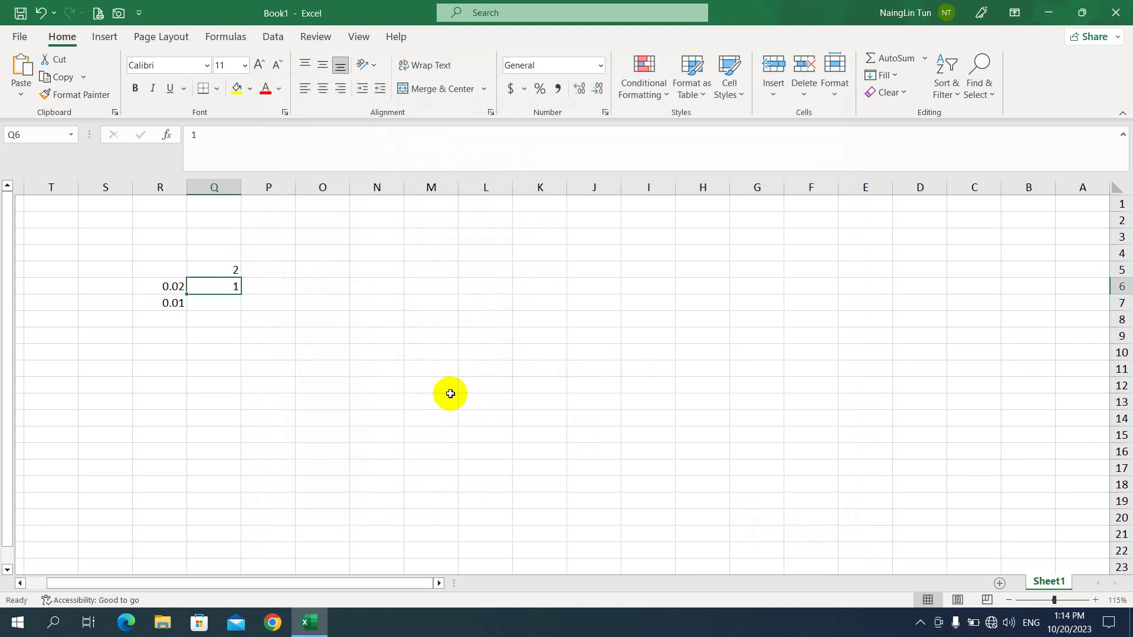
pyautogui.press('Return')
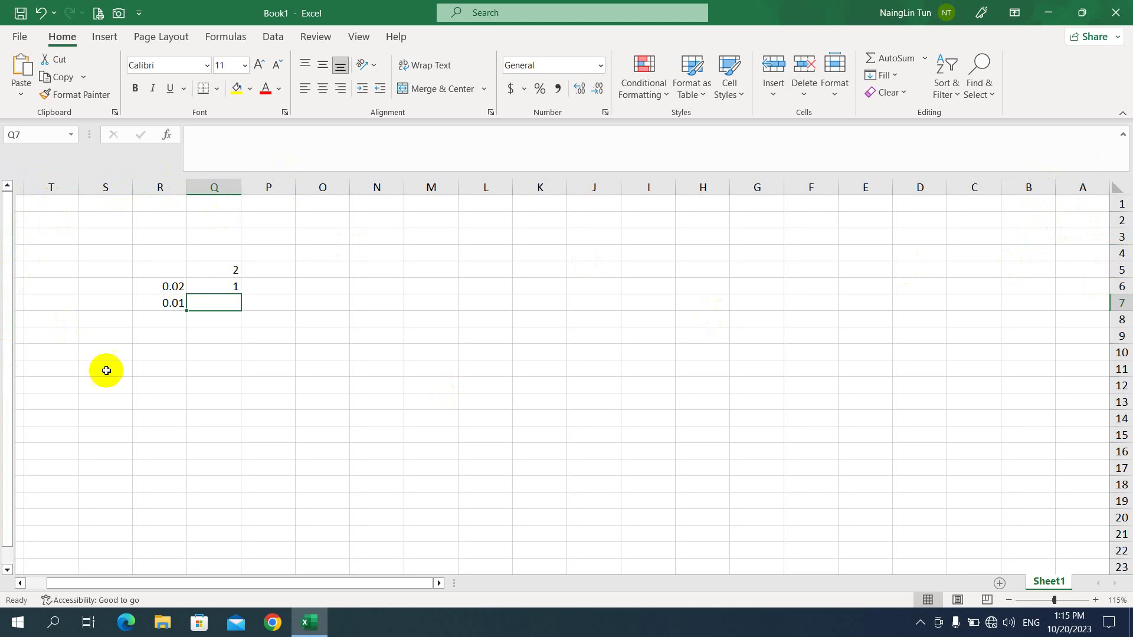
# Set the default sheet direction to Left-to-right in the advanced display options and apply the change.
pyautogui.click(832, 269)
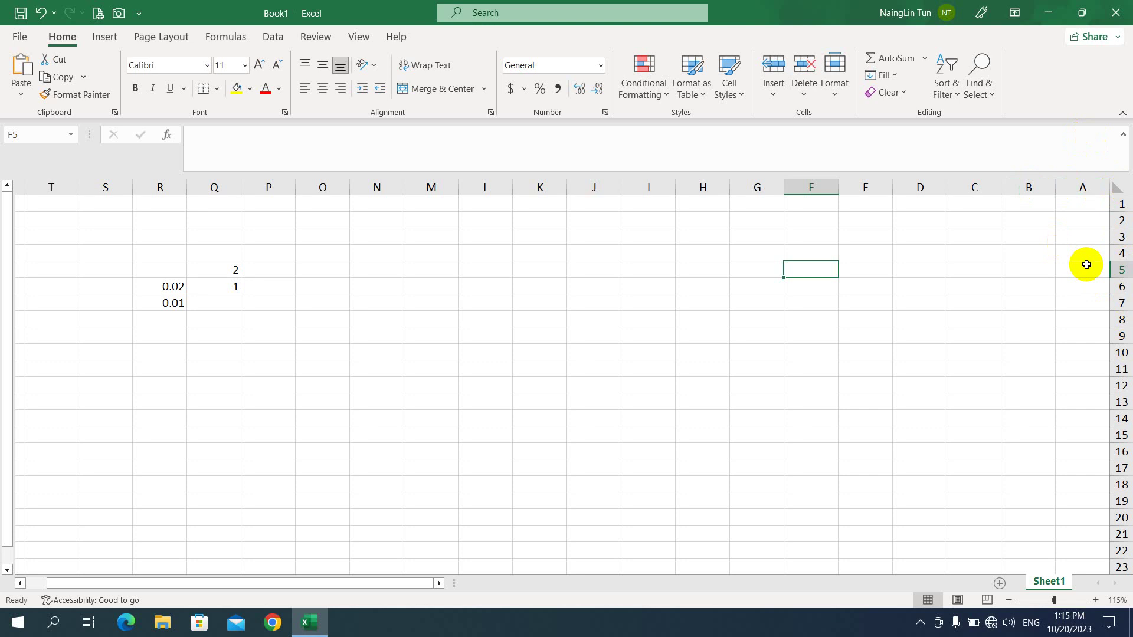
pyautogui.click(20, 38)
pyautogui.click(63, 584)
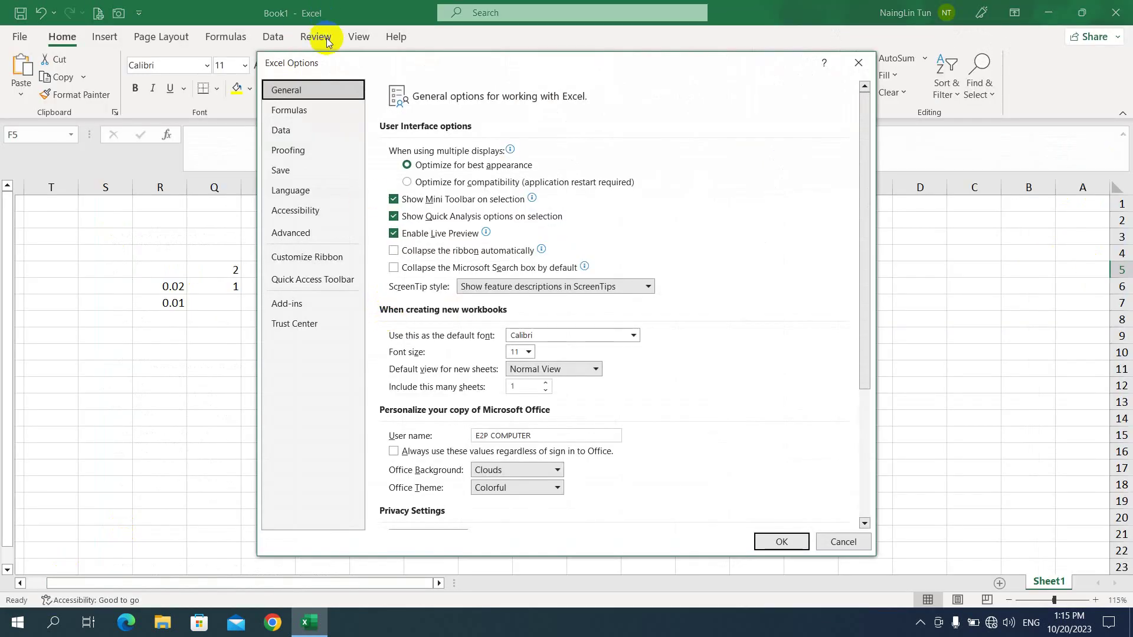
pyautogui.click(328, 237)
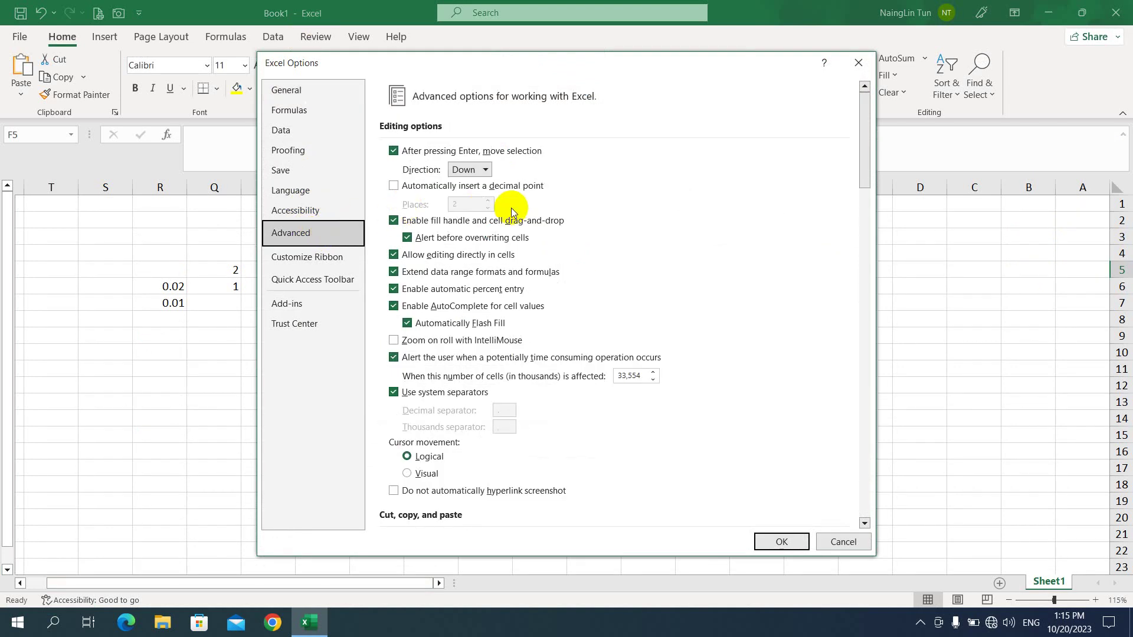
pyautogui.scroll(-3, 472, 304)
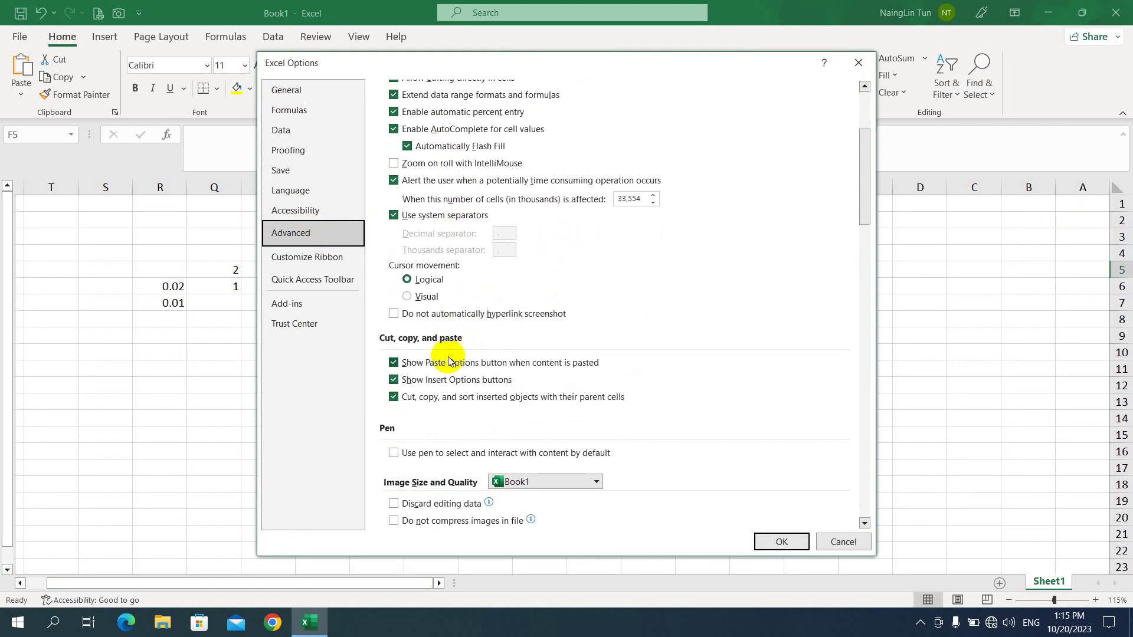
pyautogui.scroll(-4, 446, 313)
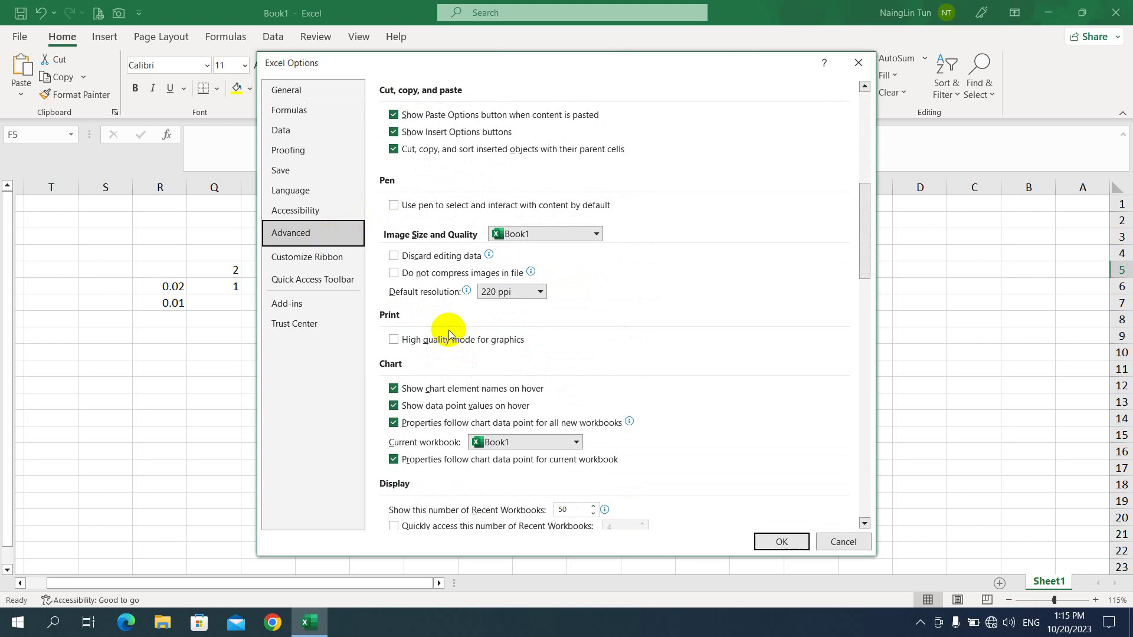
pyautogui.scroll(-6, 449, 334)
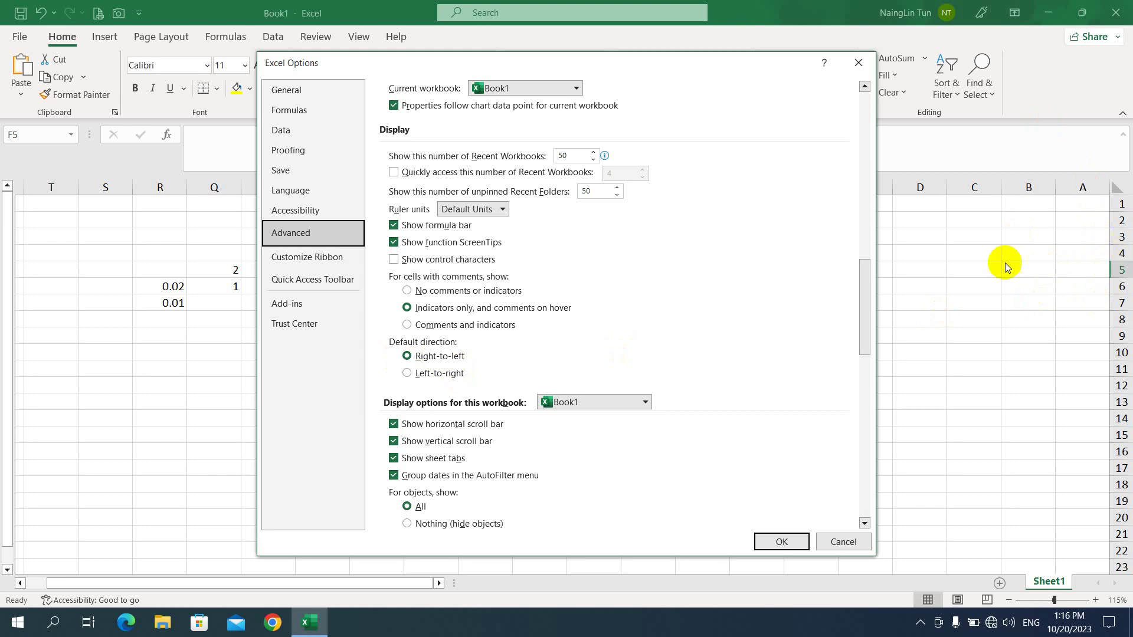
pyautogui.click(415, 373)
pyautogui.click(782, 534)
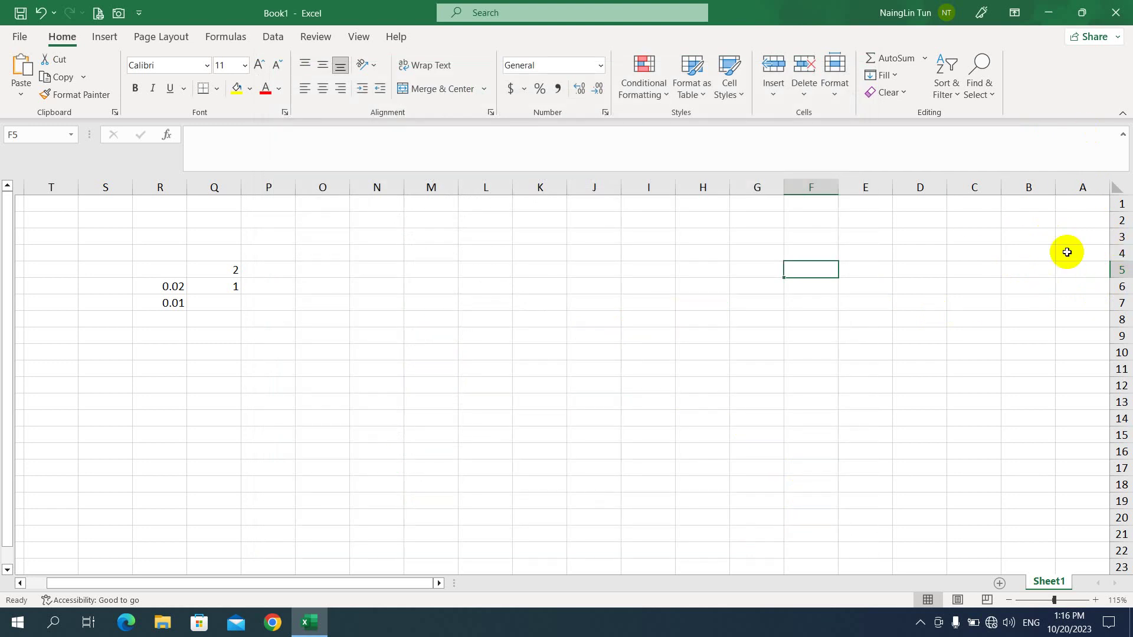
# Restart Excel without saving Book1 and create a new blank workbook, dismissing the Office update notice.
pyautogui.click(1116, 12)
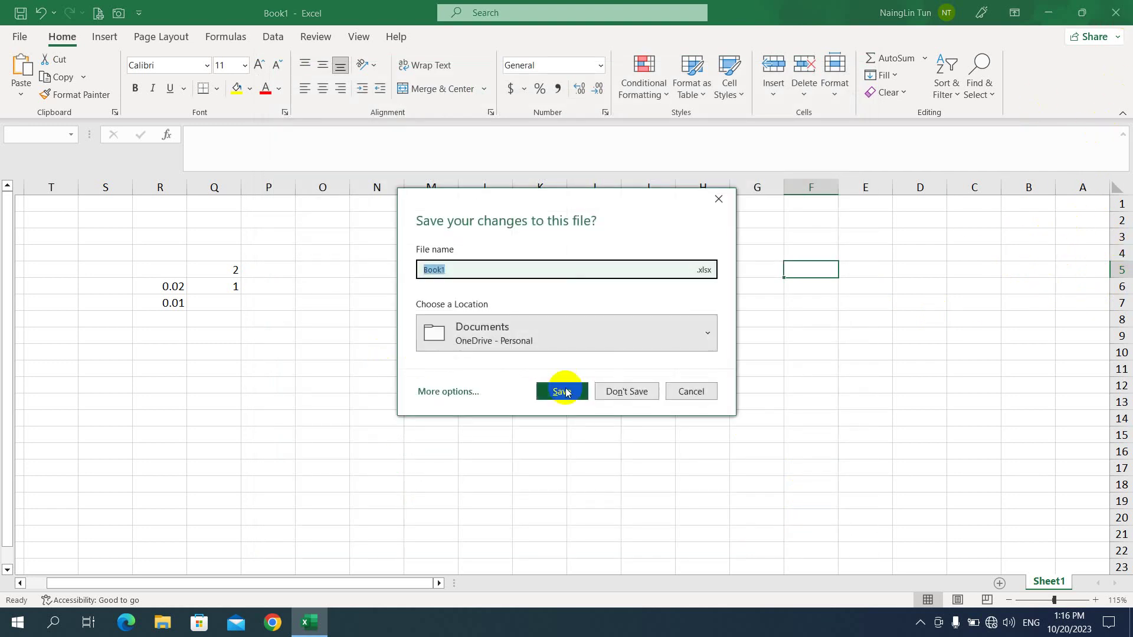
pyautogui.click(632, 391)
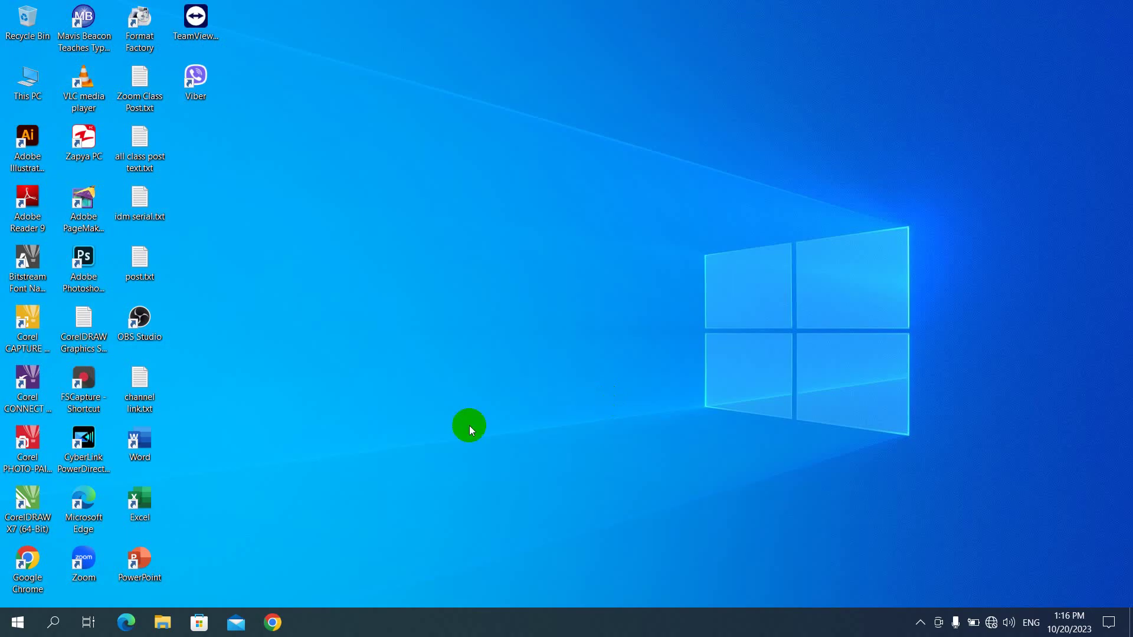
pyautogui.doubleClick(142, 501)
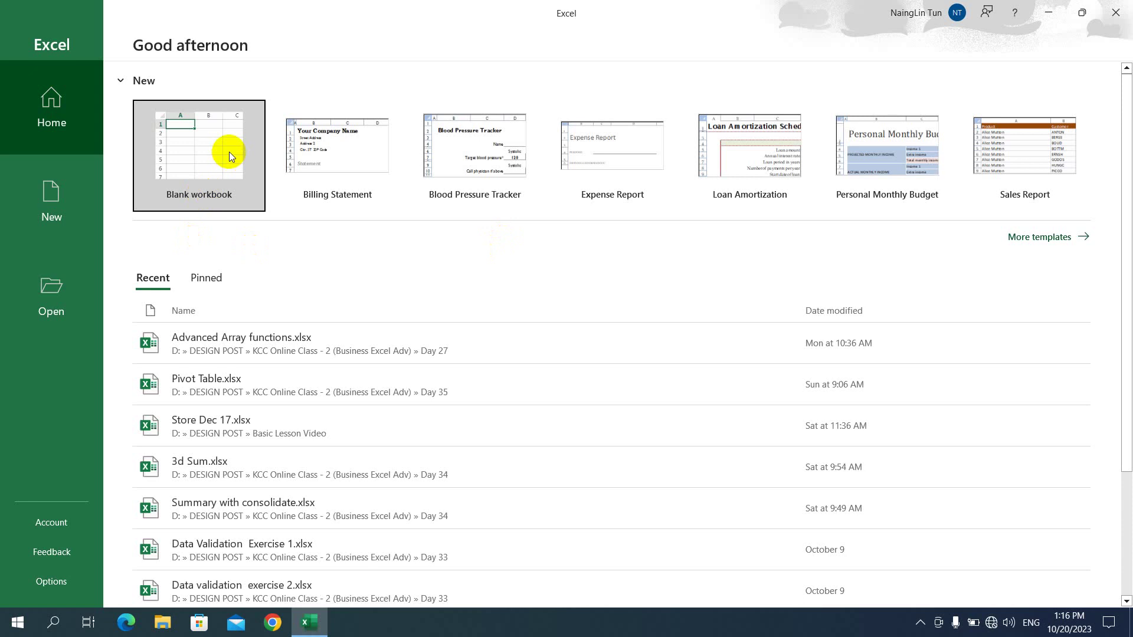
pyautogui.click(229, 153)
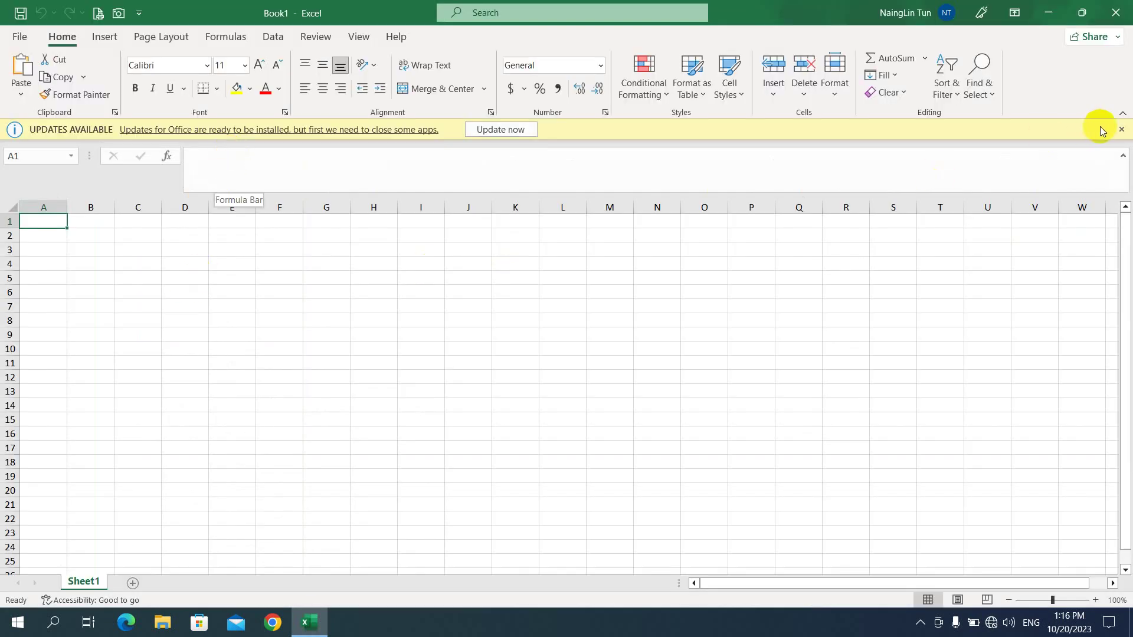
pyautogui.click(1121, 129)
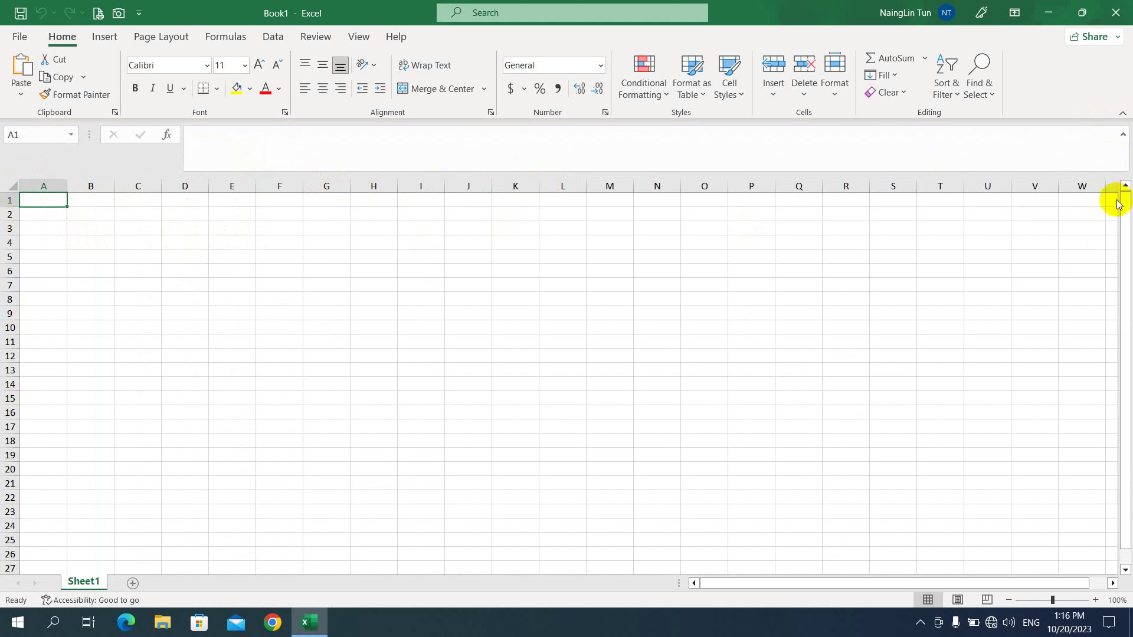
pyautogui.click(44, 255)
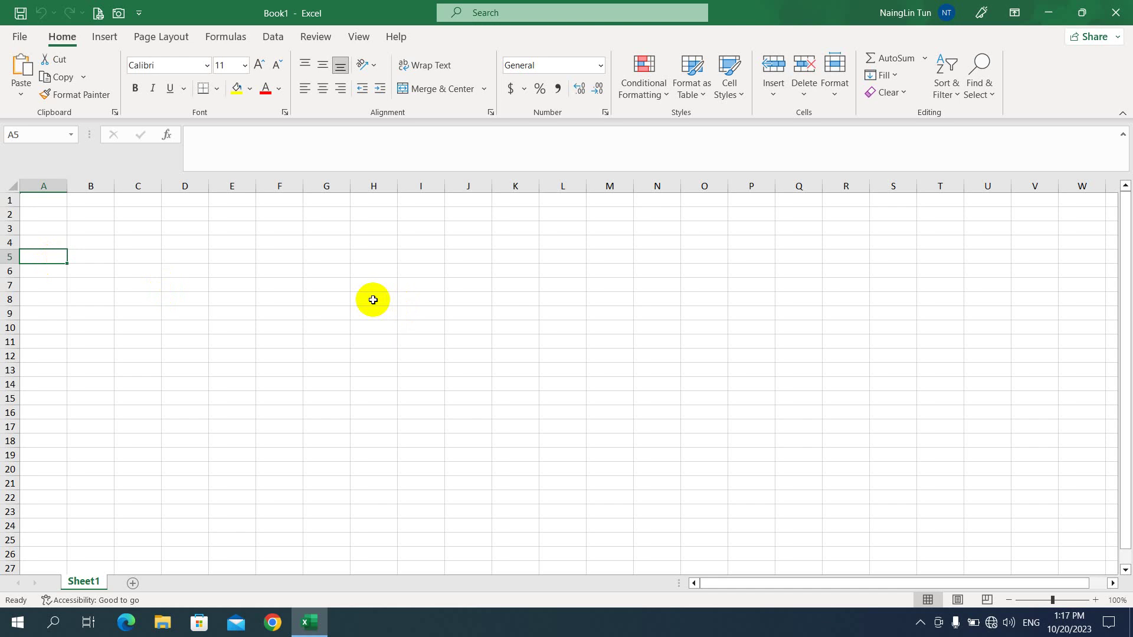
pyautogui.click(232, 271)
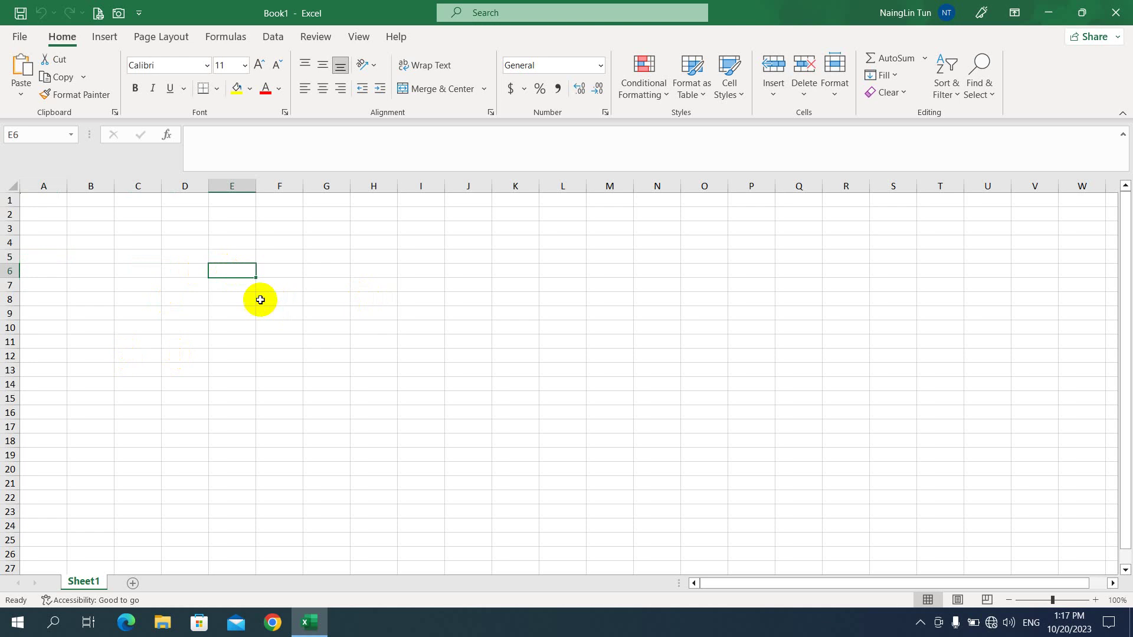
pyautogui.click(144, 241)
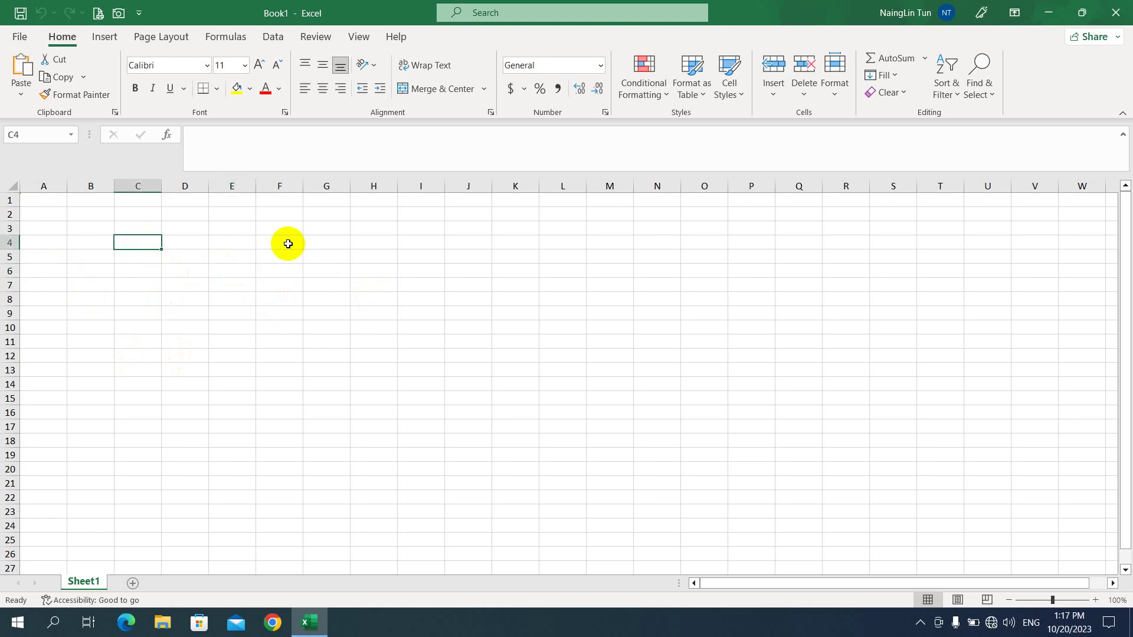
pyautogui.click(289, 243)
pyautogui.click(335, 241)
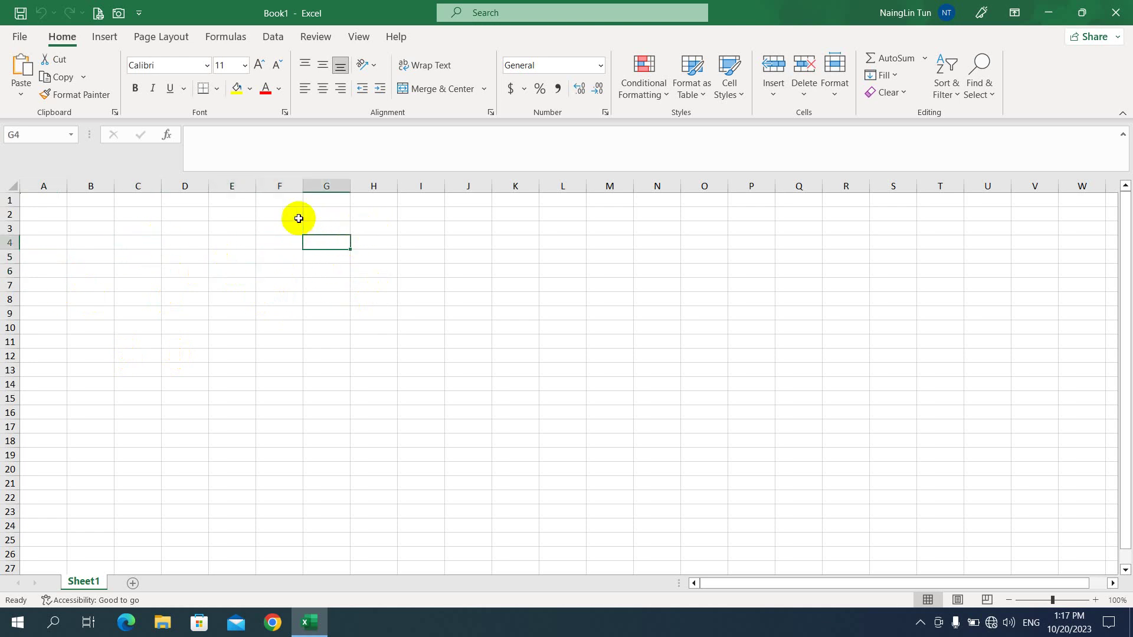
pyautogui.click(284, 327)
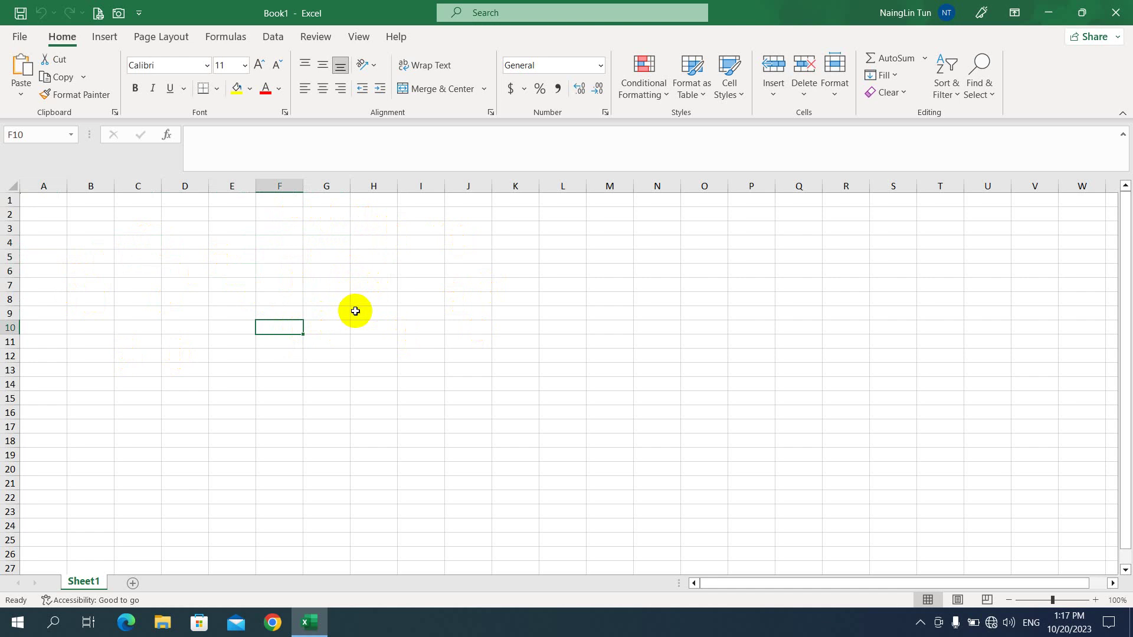
pyautogui.click(300, 254)
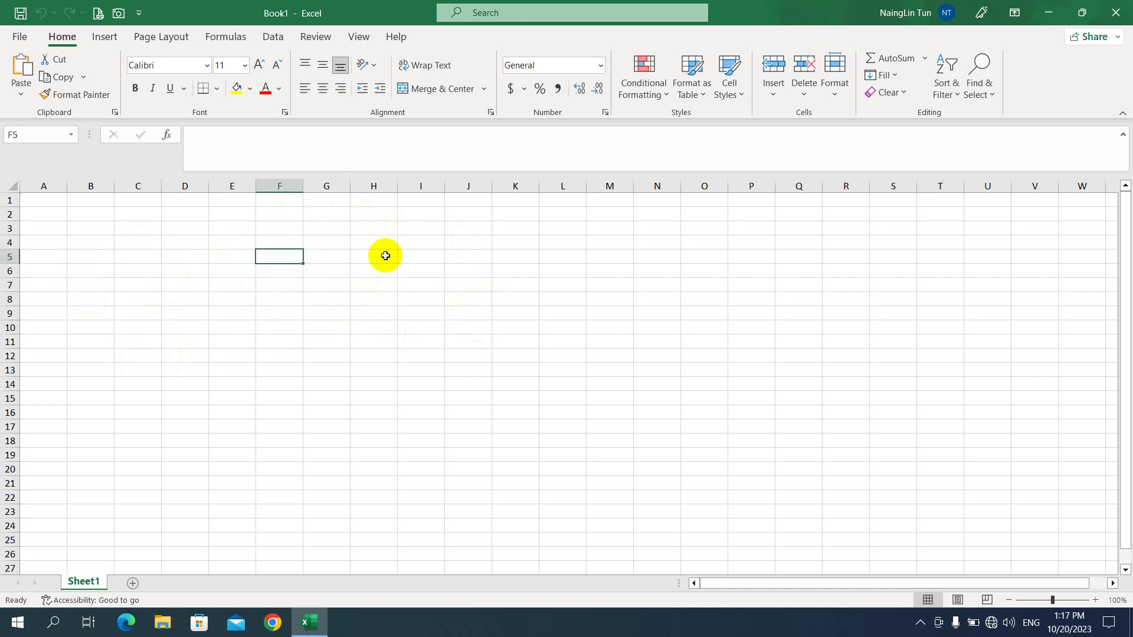
pyautogui.click(410, 255)
pyautogui.click(500, 285)
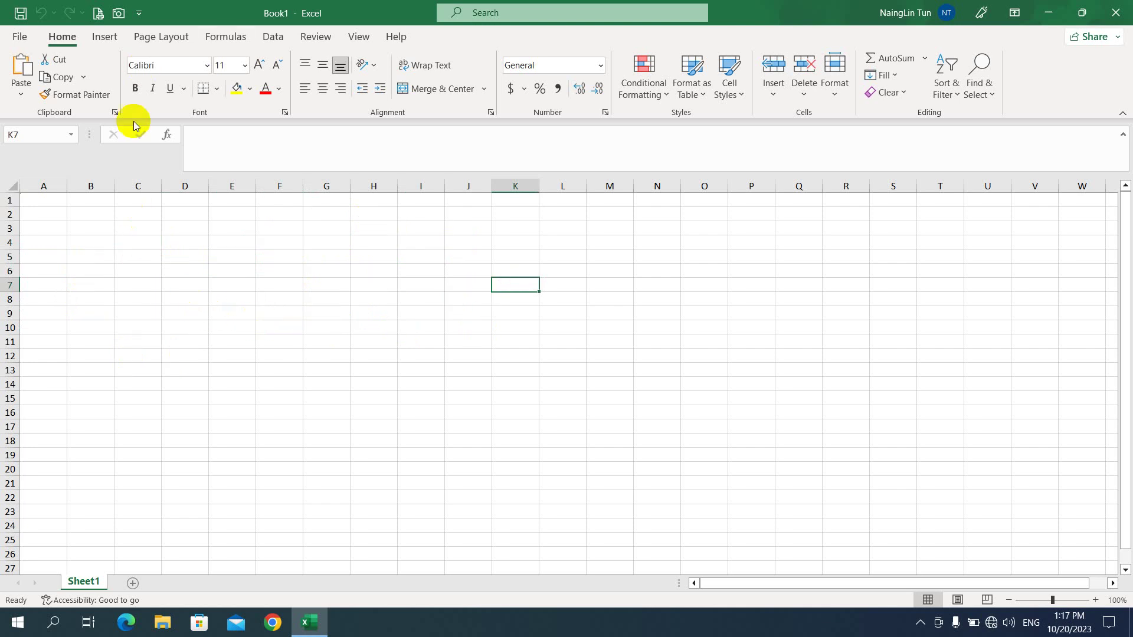
# Apply All Borders to the range C4:F15 and deselect it.
pyautogui.moveTo(141, 237); pyautogui.dragTo(282, 399)
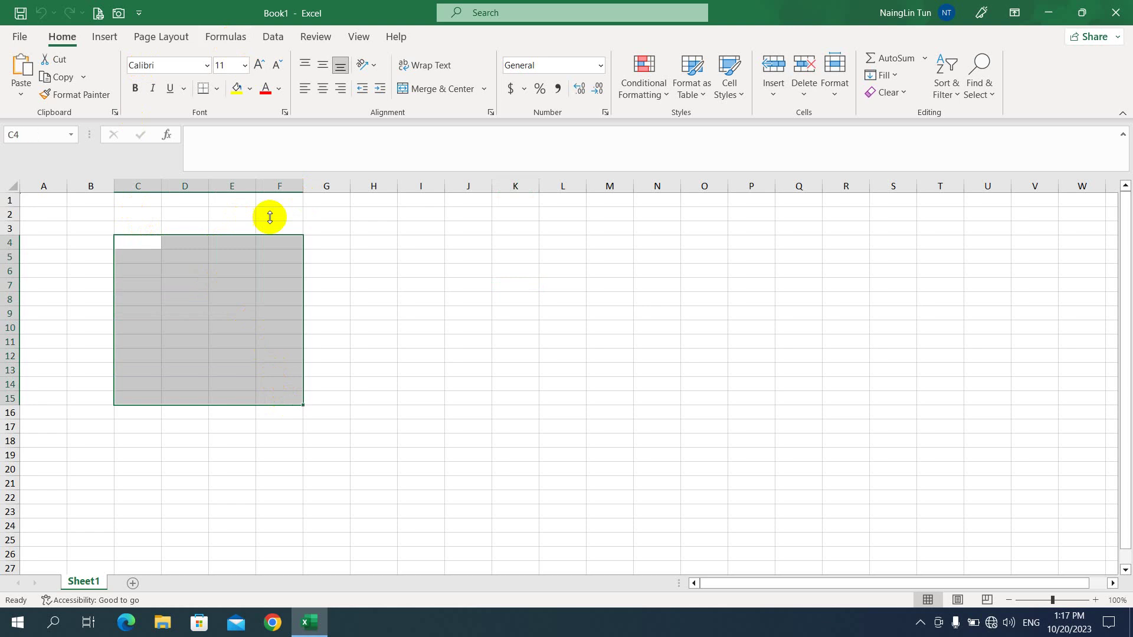
pyautogui.click(216, 89)
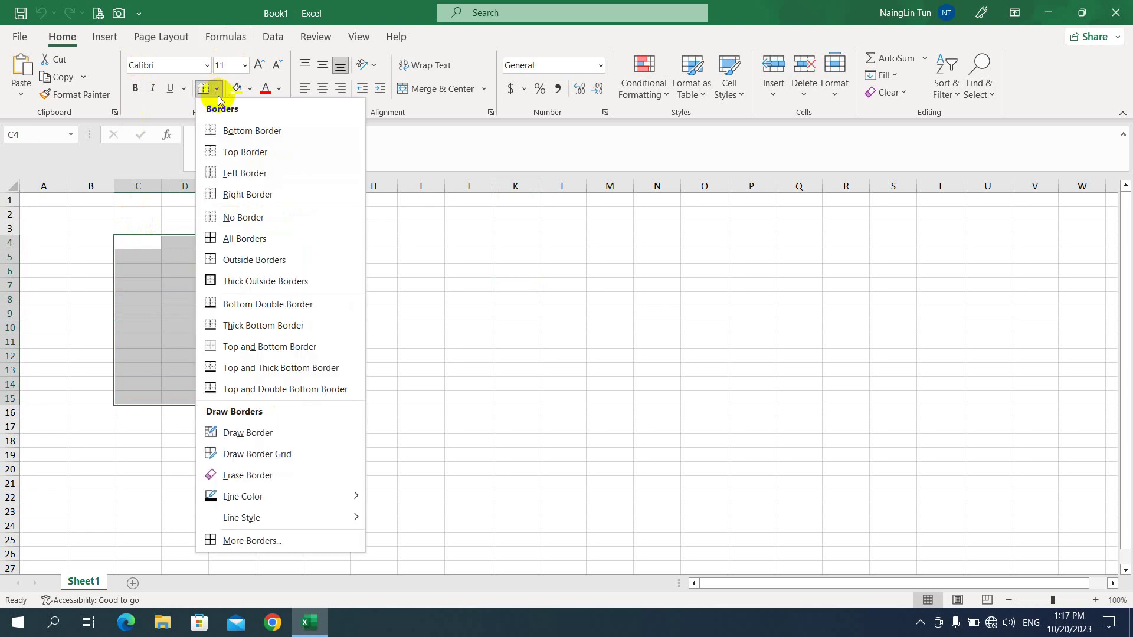
pyautogui.click(258, 239)
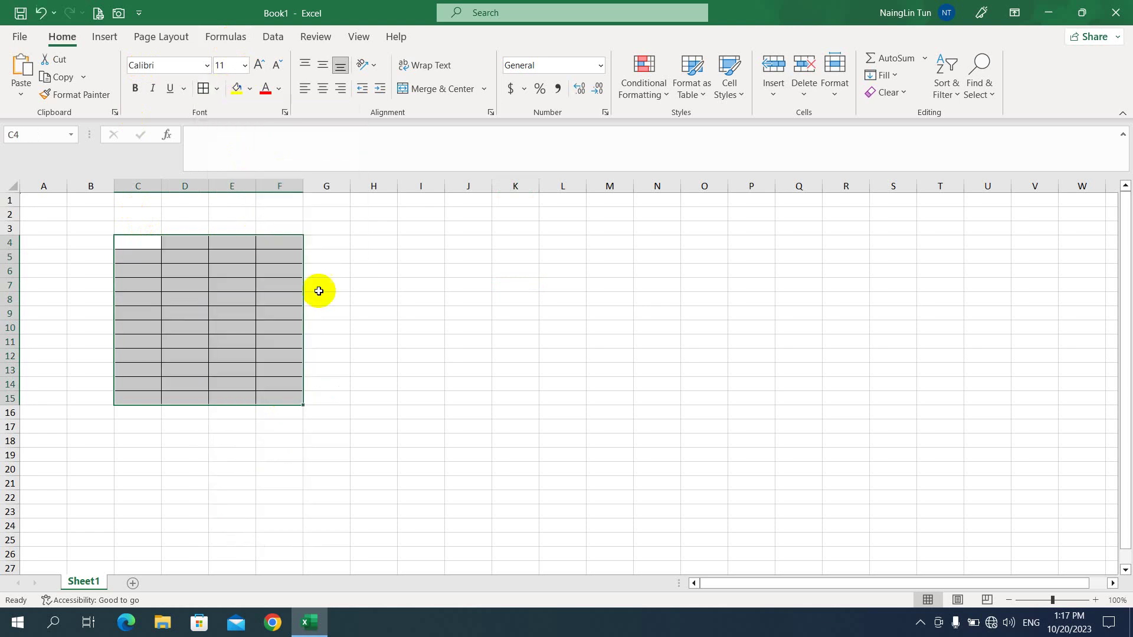
pyautogui.click(339, 271)
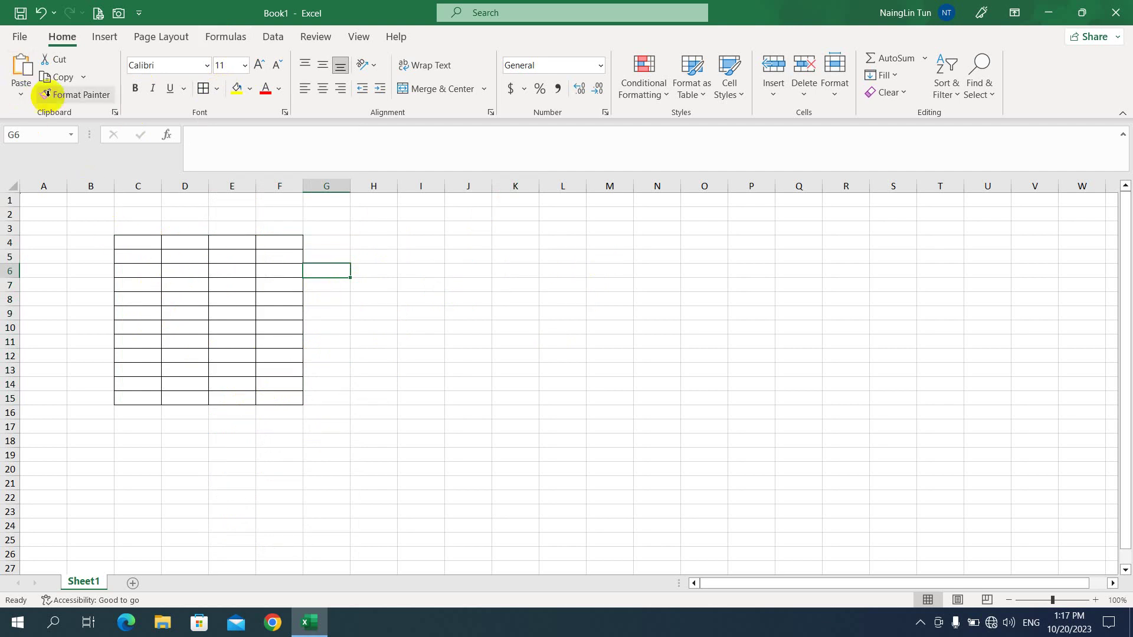
pyautogui.click(98, 283)
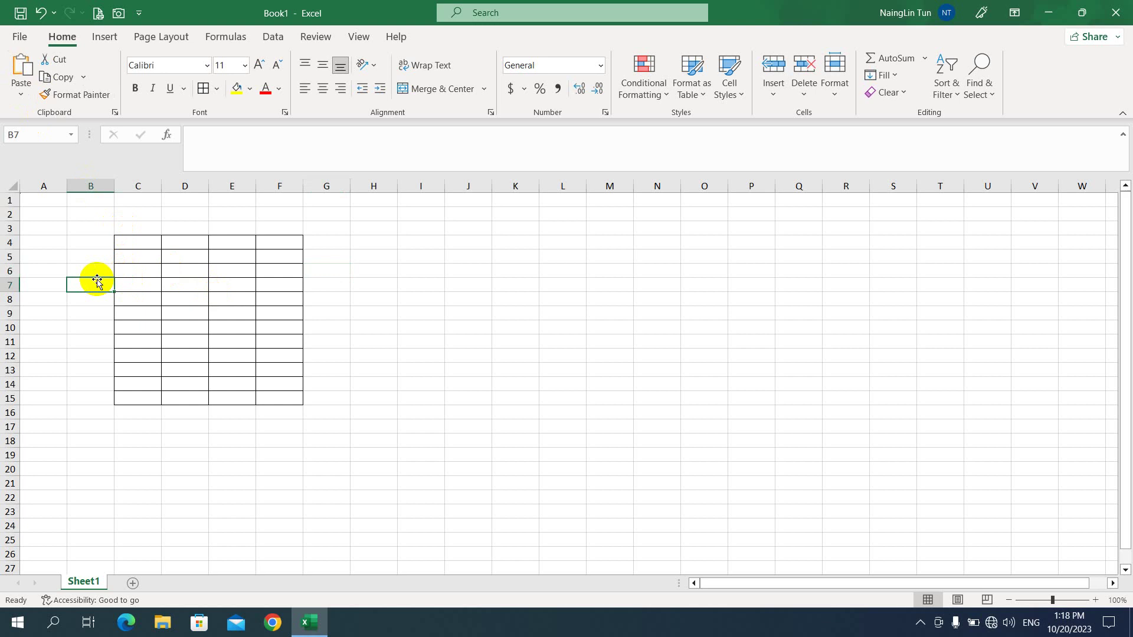
# Turn off Show gridlines for Sheet1 in the advanced worksheet display options and apply the change.
pyautogui.click(20, 35)
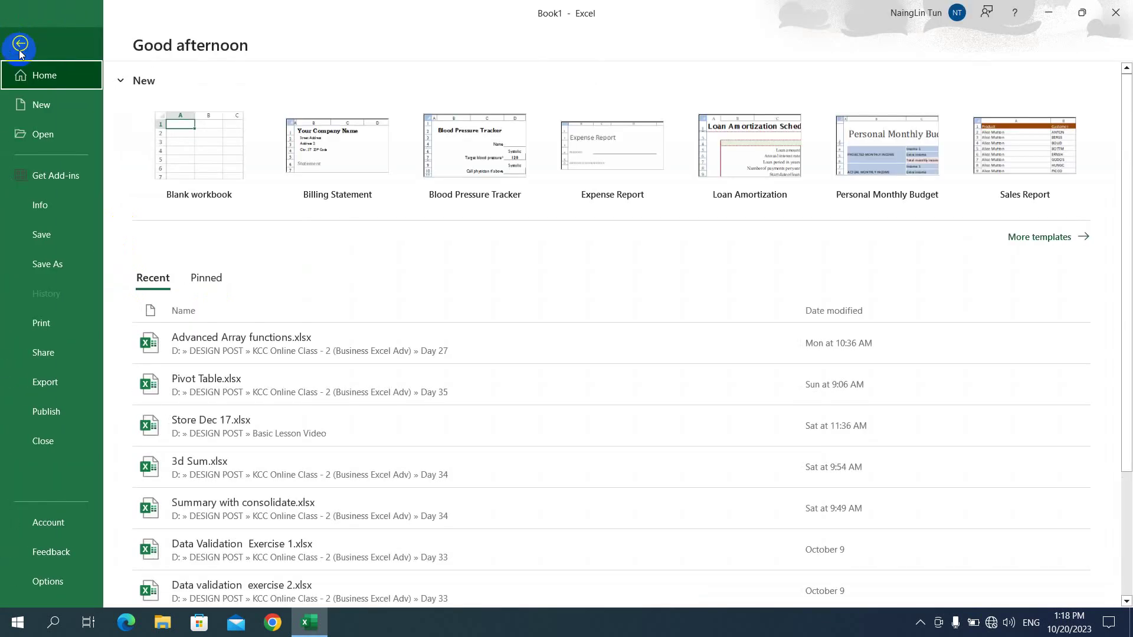
pyautogui.press('Escape')
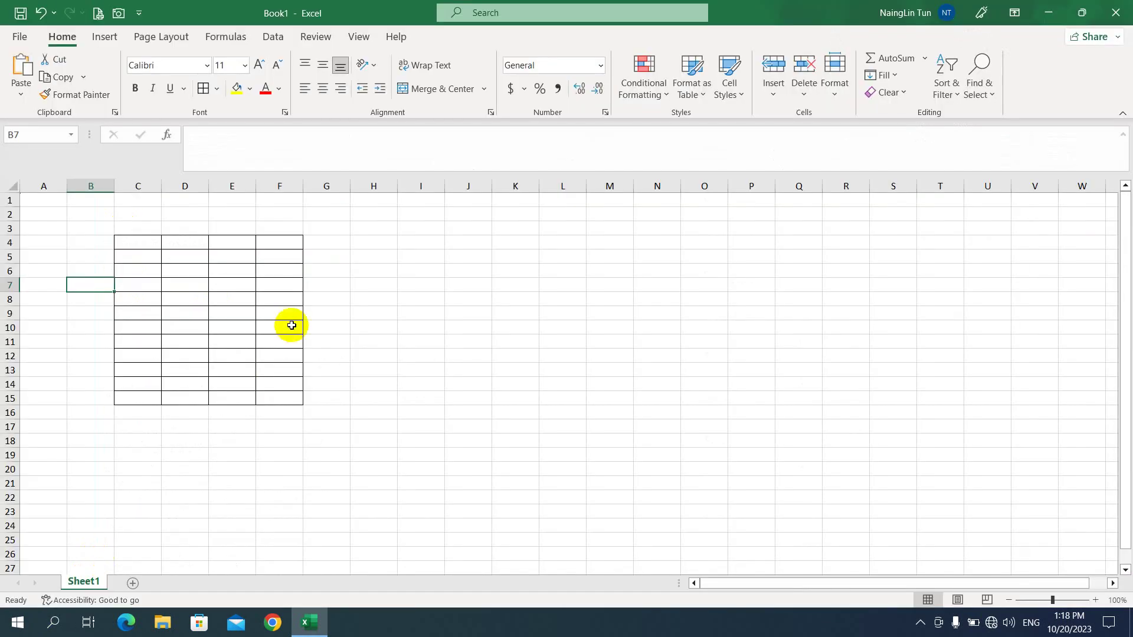
pyautogui.click(324, 232)
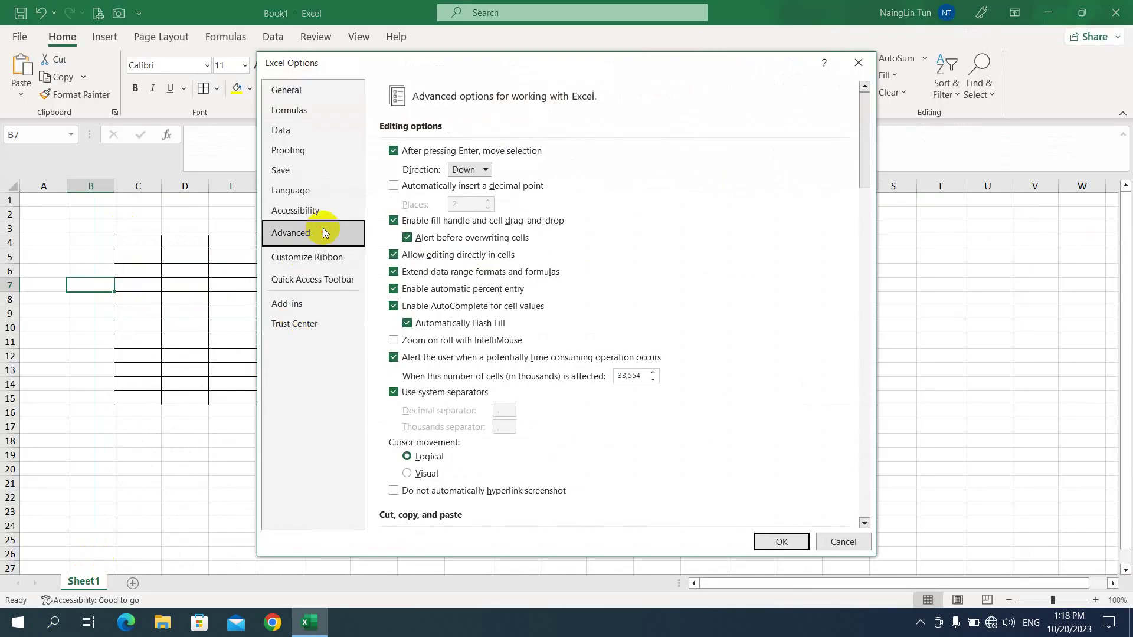
pyautogui.scroll(-2, 501, 345)
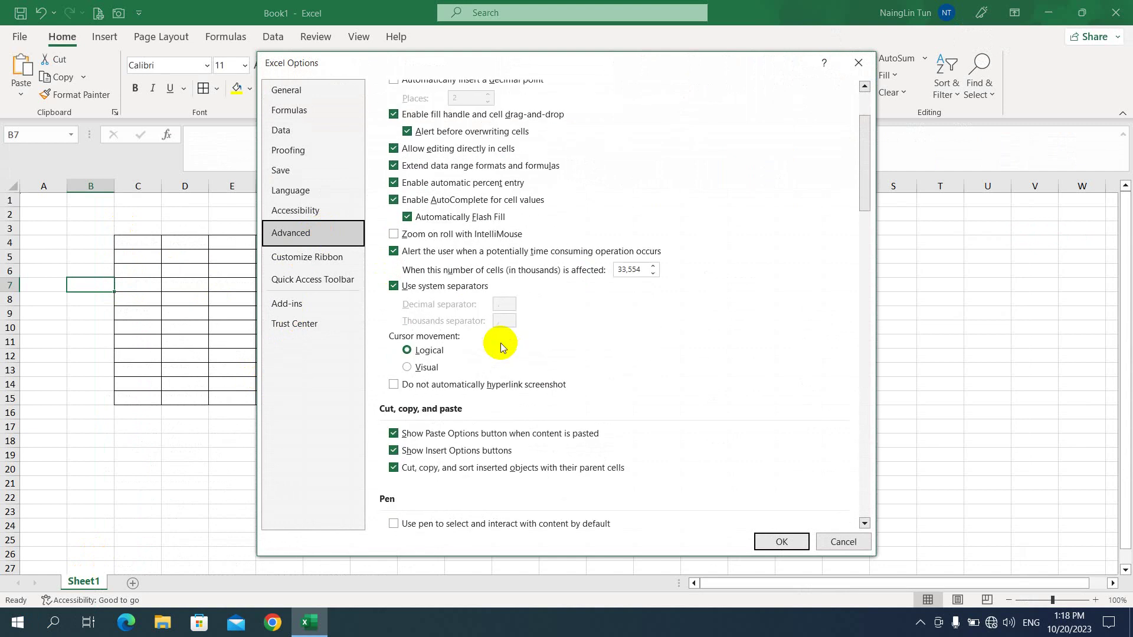
pyautogui.scroll(-1, 500, 345)
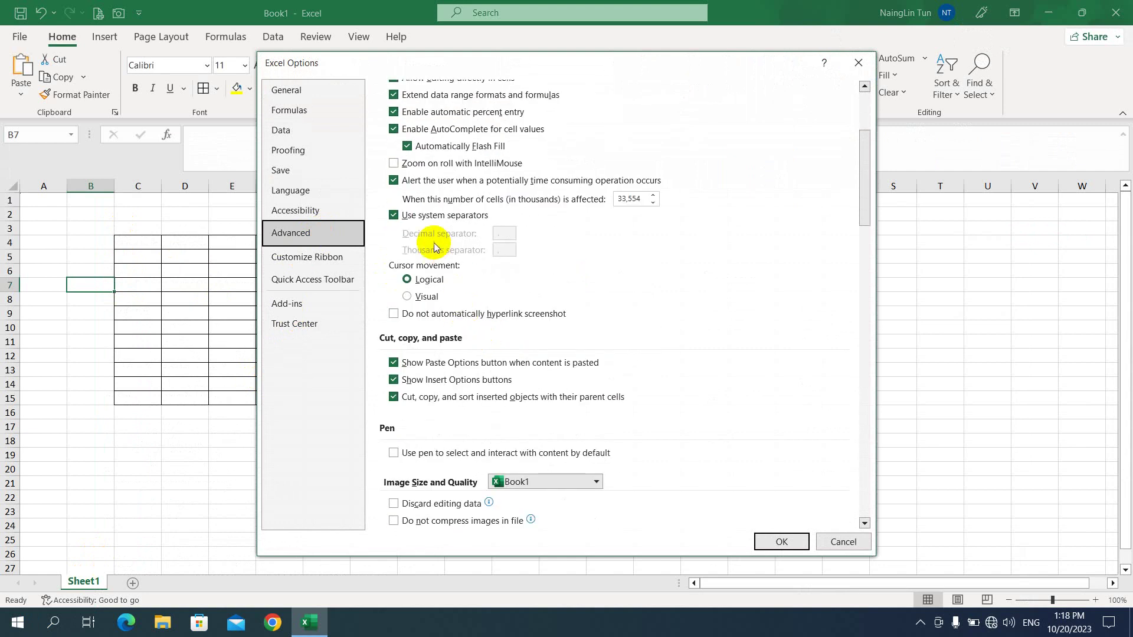
pyautogui.scroll(-8, 435, 324)
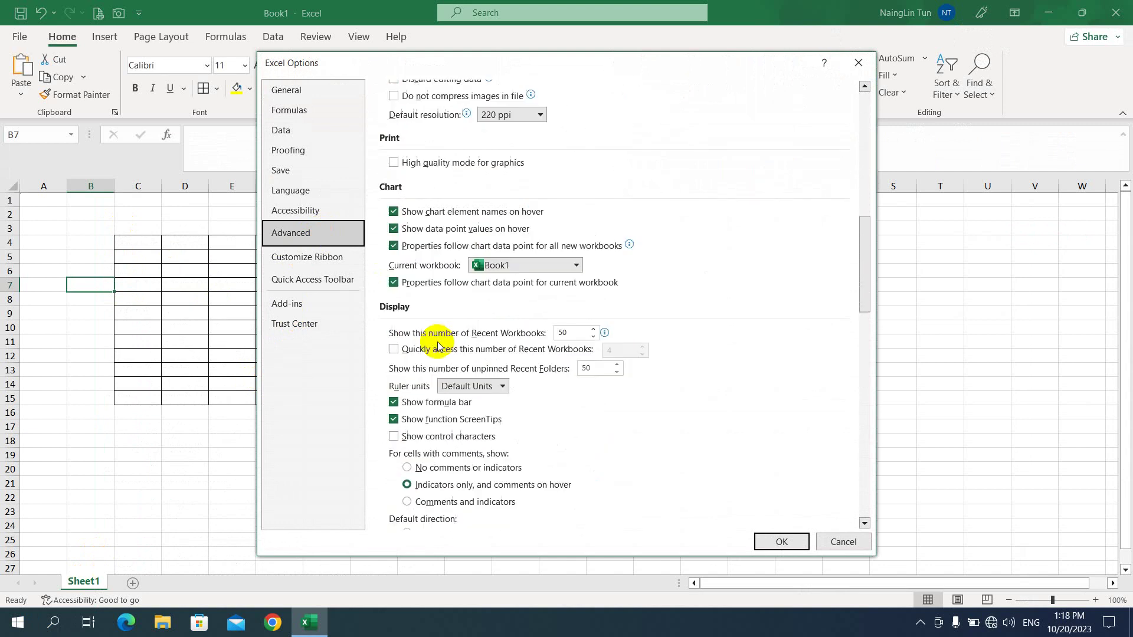
pyautogui.scroll(-5, 439, 340)
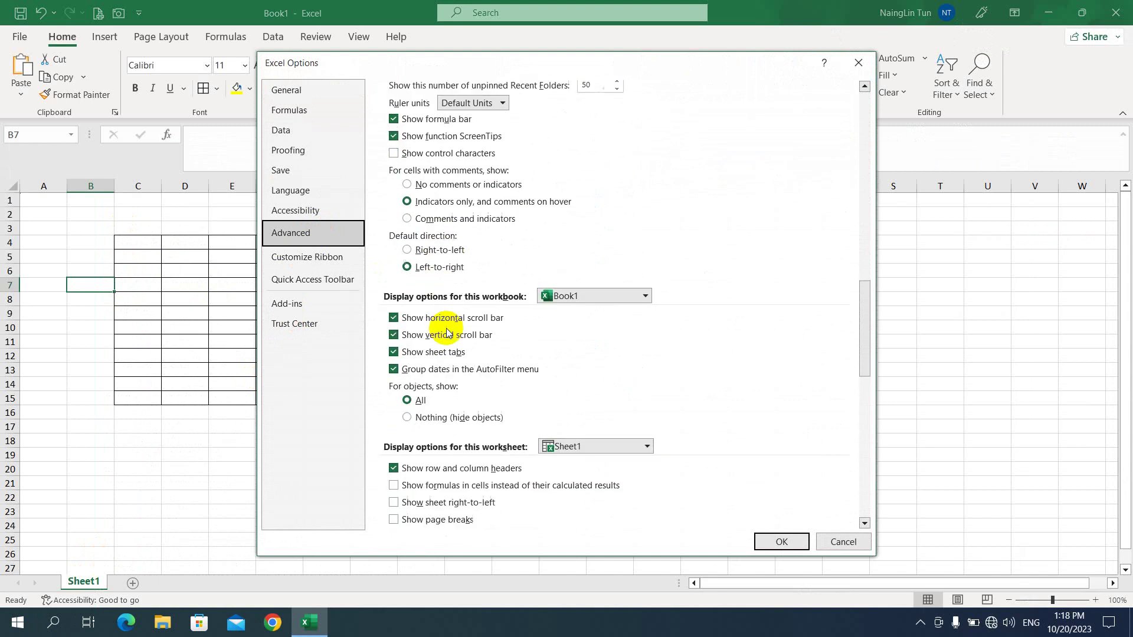
pyautogui.scroll(-5, 447, 332)
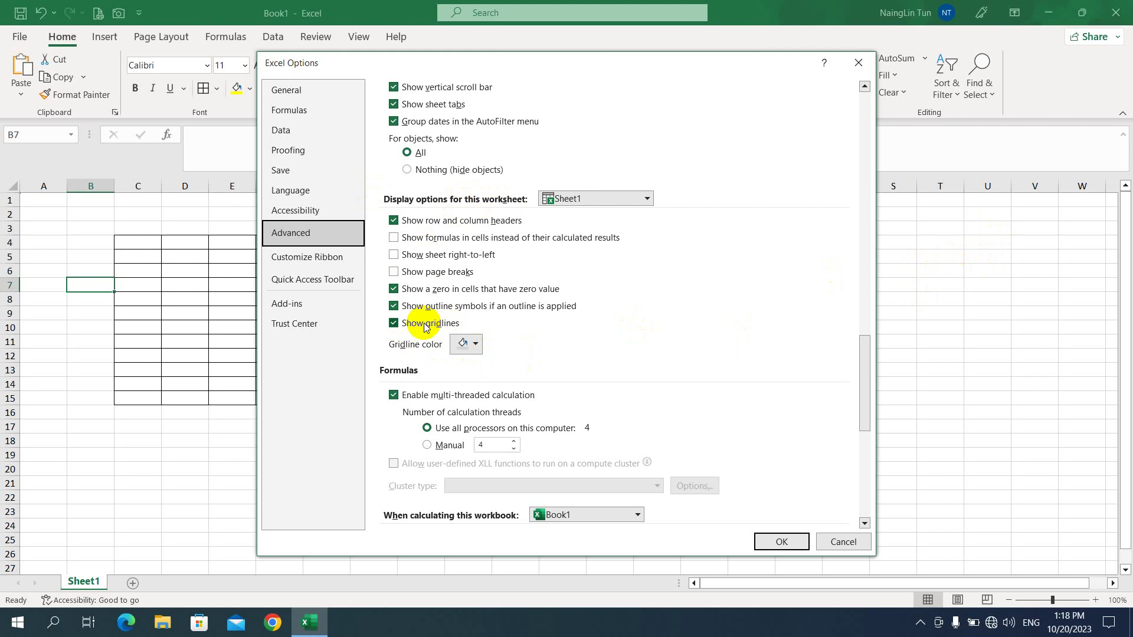
pyautogui.click(394, 324)
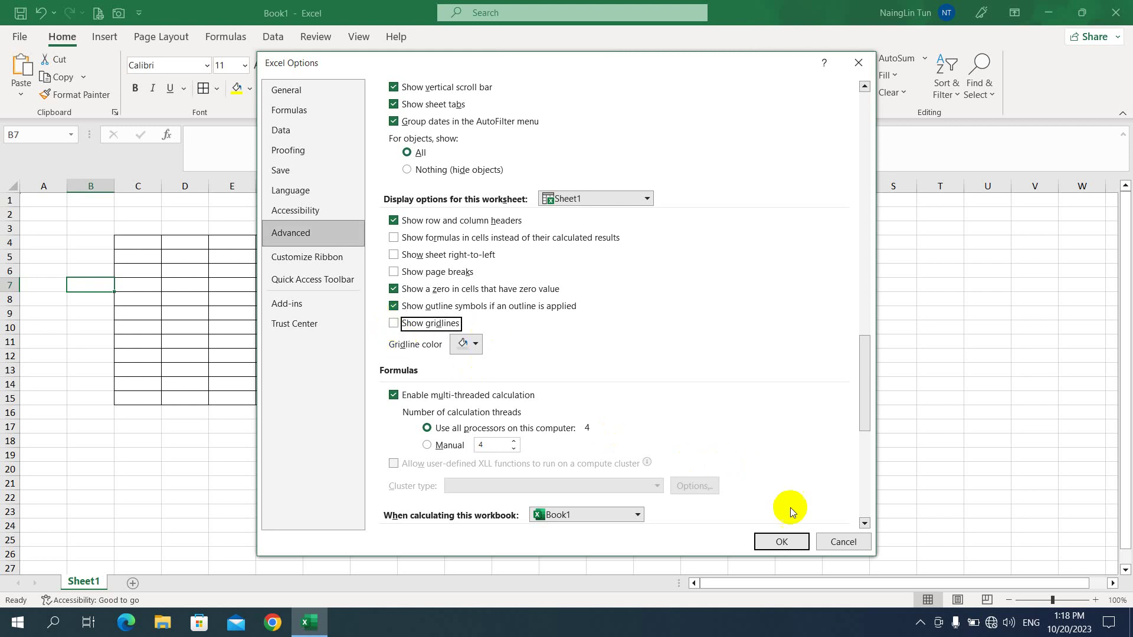
pyautogui.click(781, 542)
pyautogui.click(378, 312)
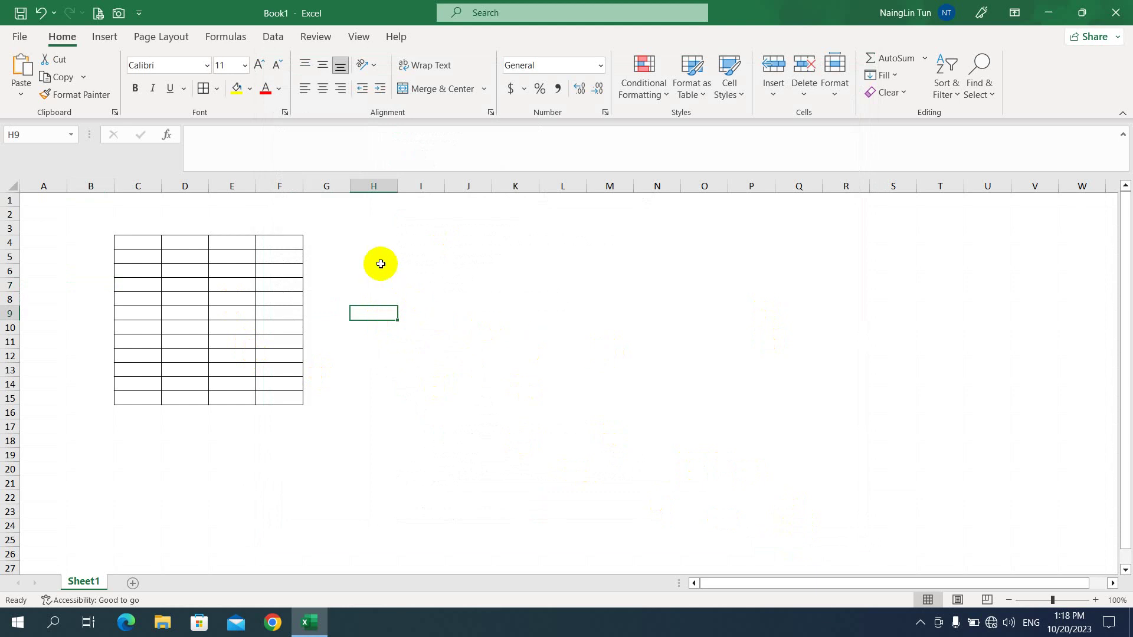
pyautogui.click(790, 344)
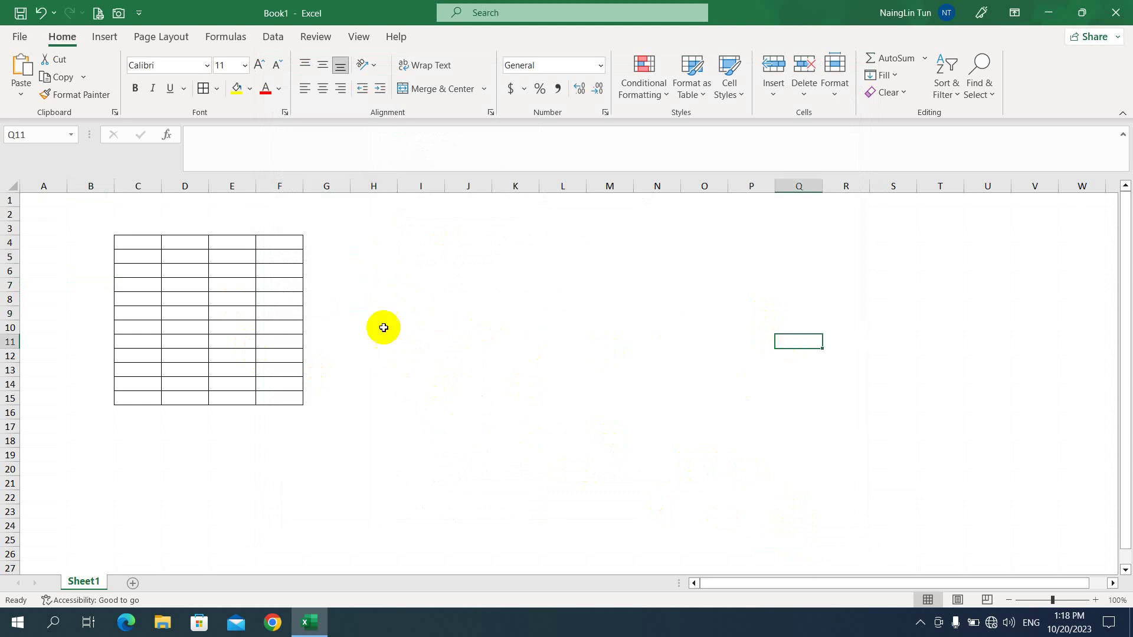
pyautogui.click(371, 286)
pyautogui.click(415, 283)
pyautogui.click(448, 287)
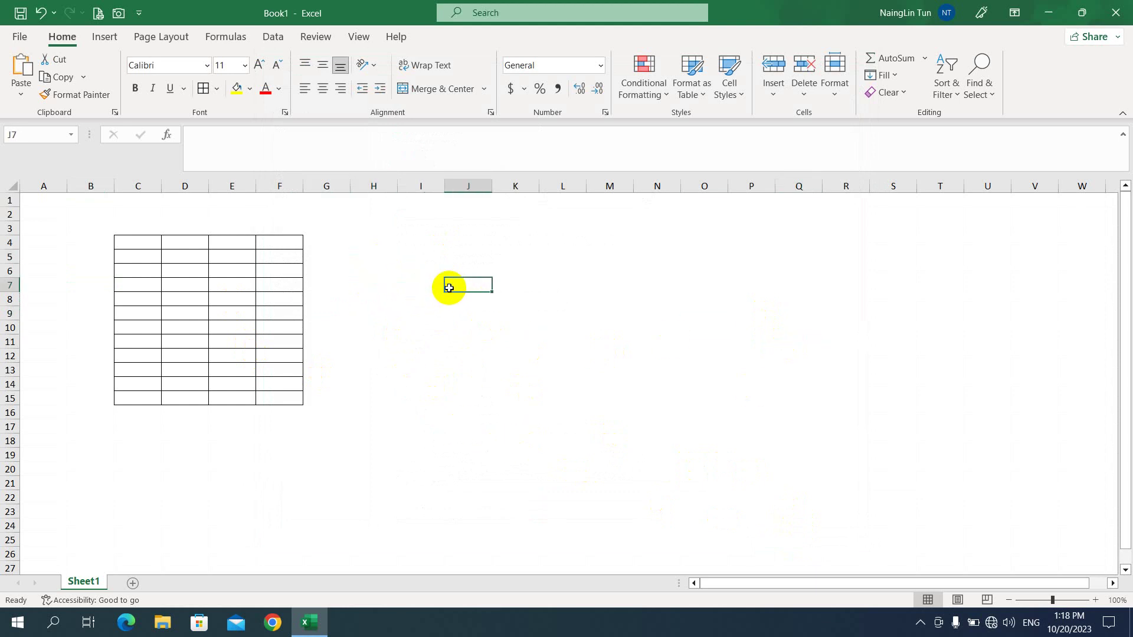
pyautogui.click(418, 284)
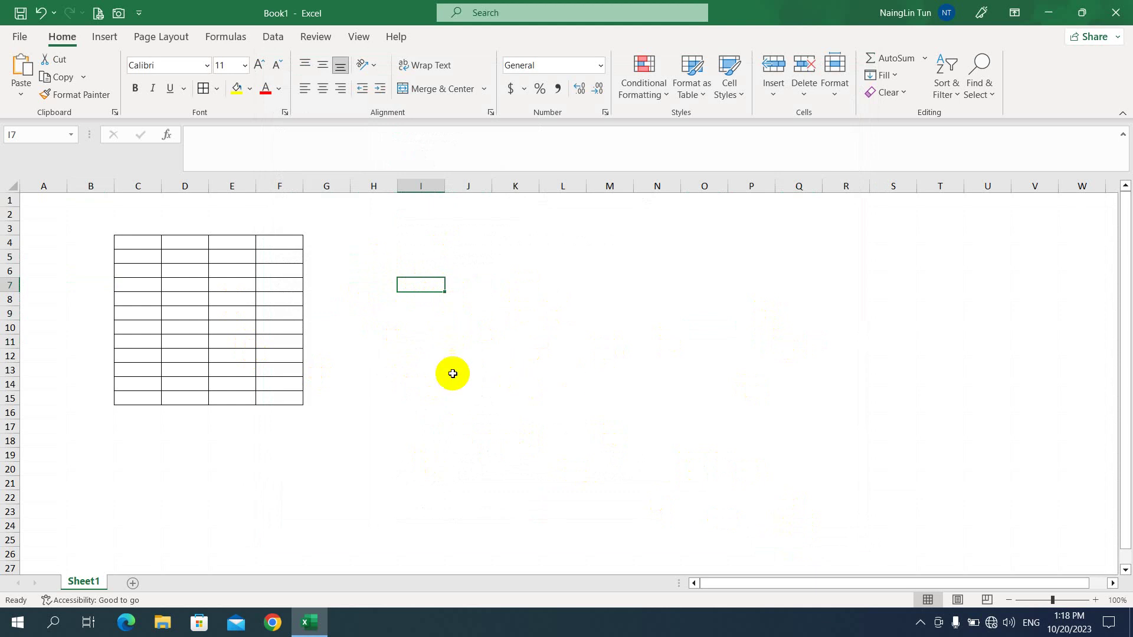
pyautogui.moveTo(152, 244); pyautogui.dragTo(281, 397)
pyautogui.click(332, 281)
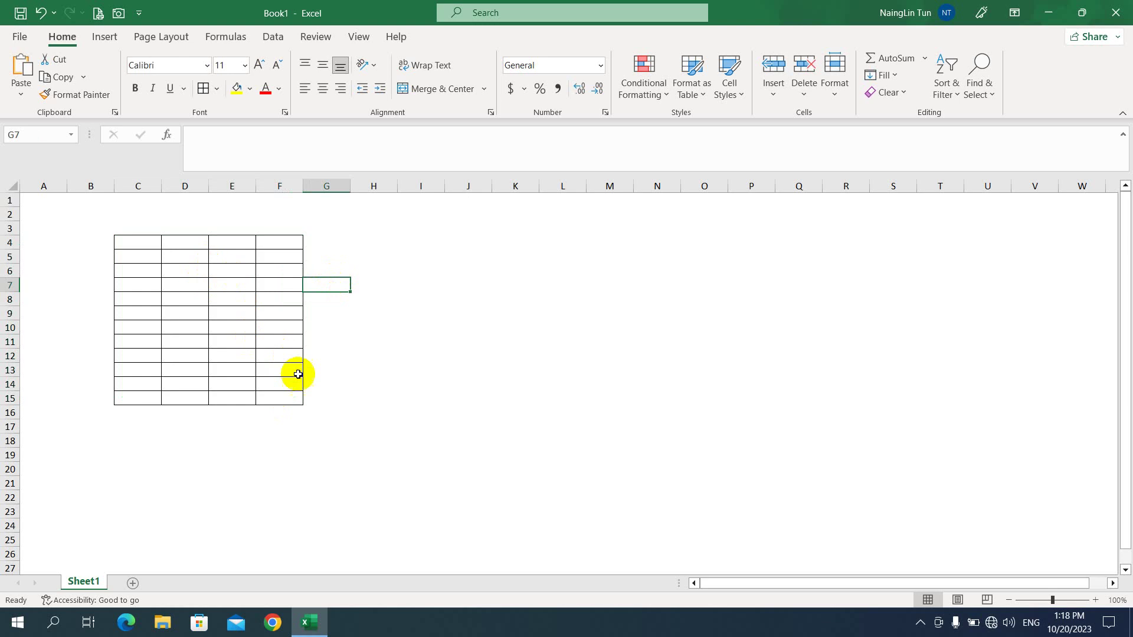
# Enter the misspelled word "nwe" in cells I9 and I10 to test automatic text replacement.
pyautogui.click(413, 313)
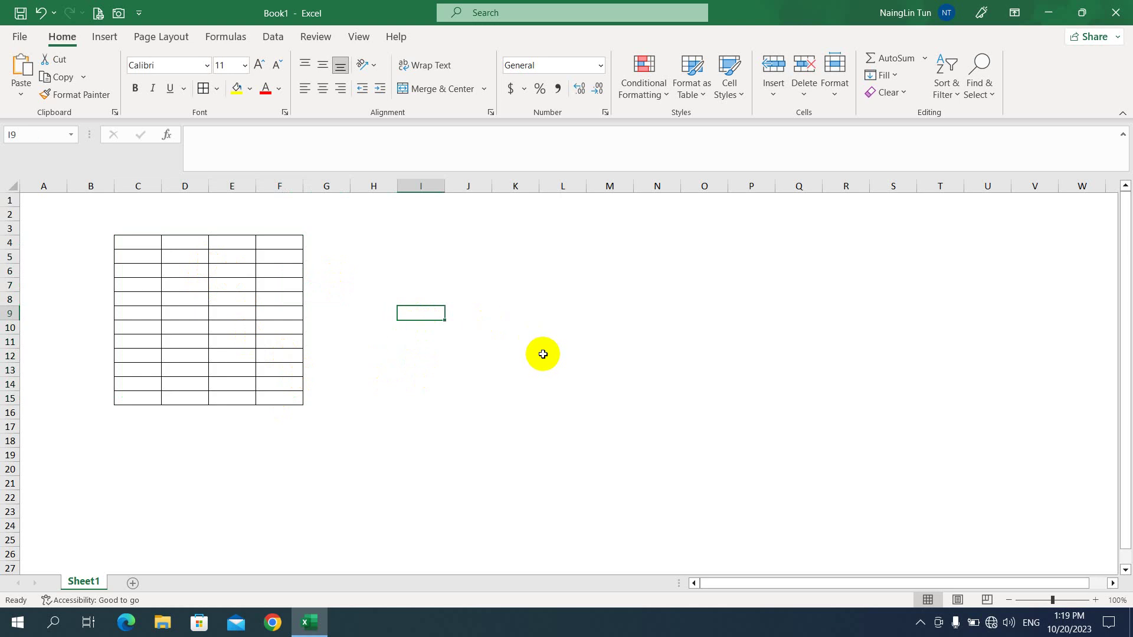
pyautogui.write('nwe')
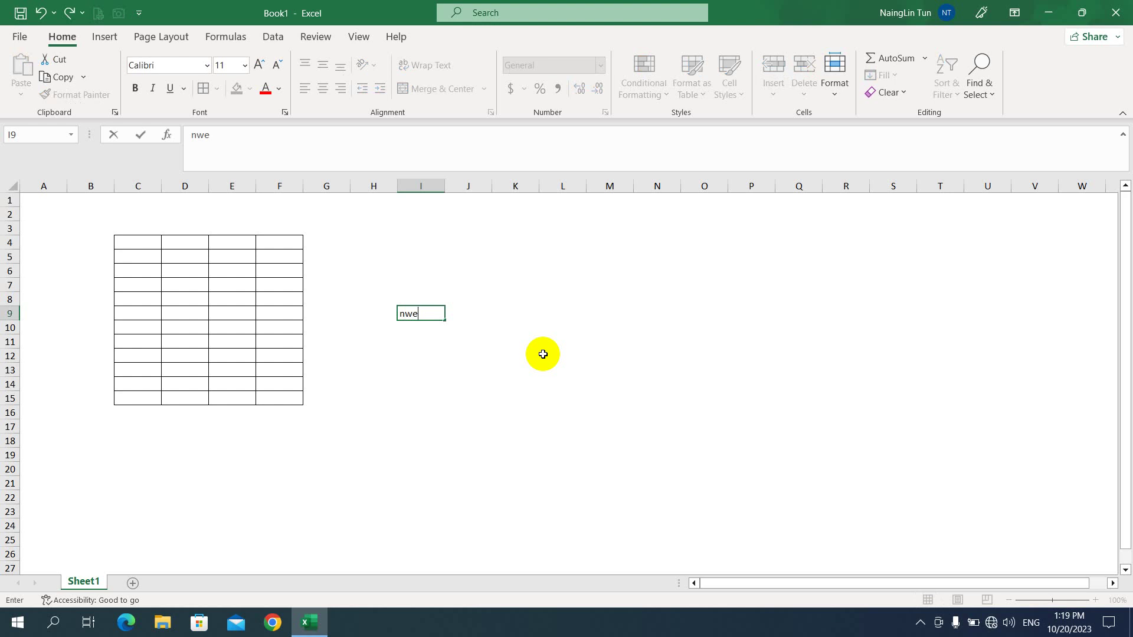
pyautogui.press('Return')
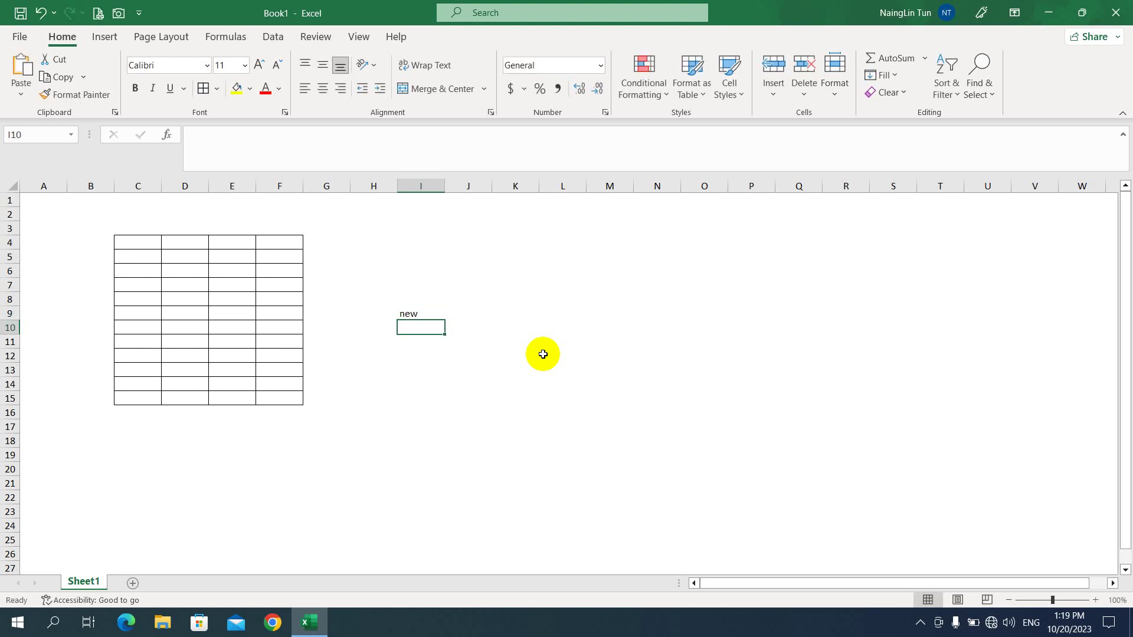
pyautogui.click(424, 312)
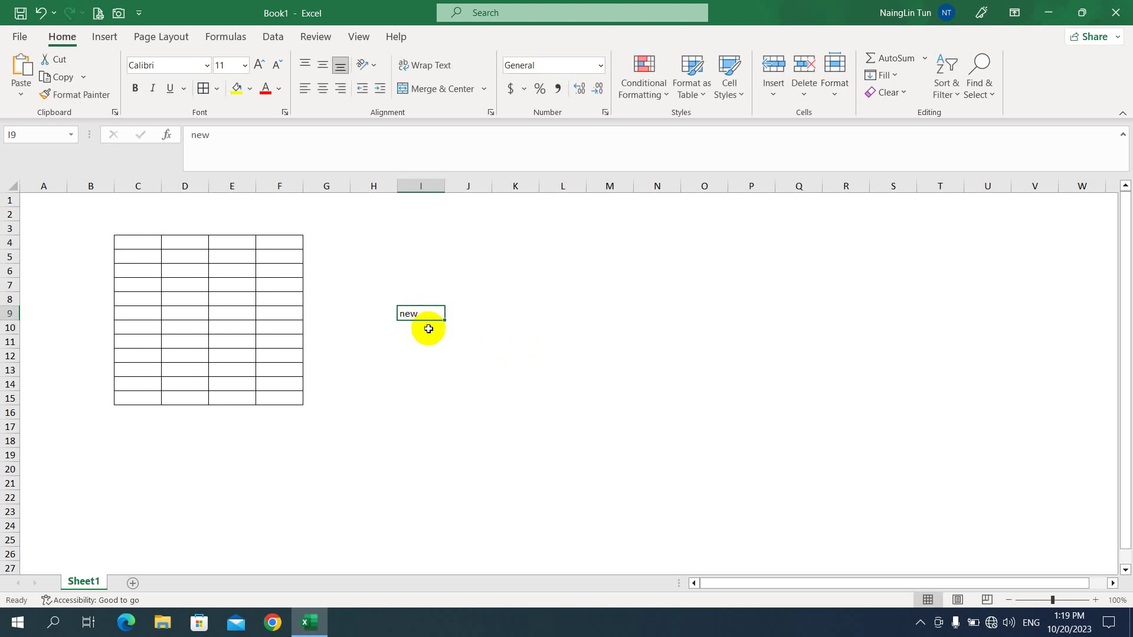
pyautogui.click(428, 329)
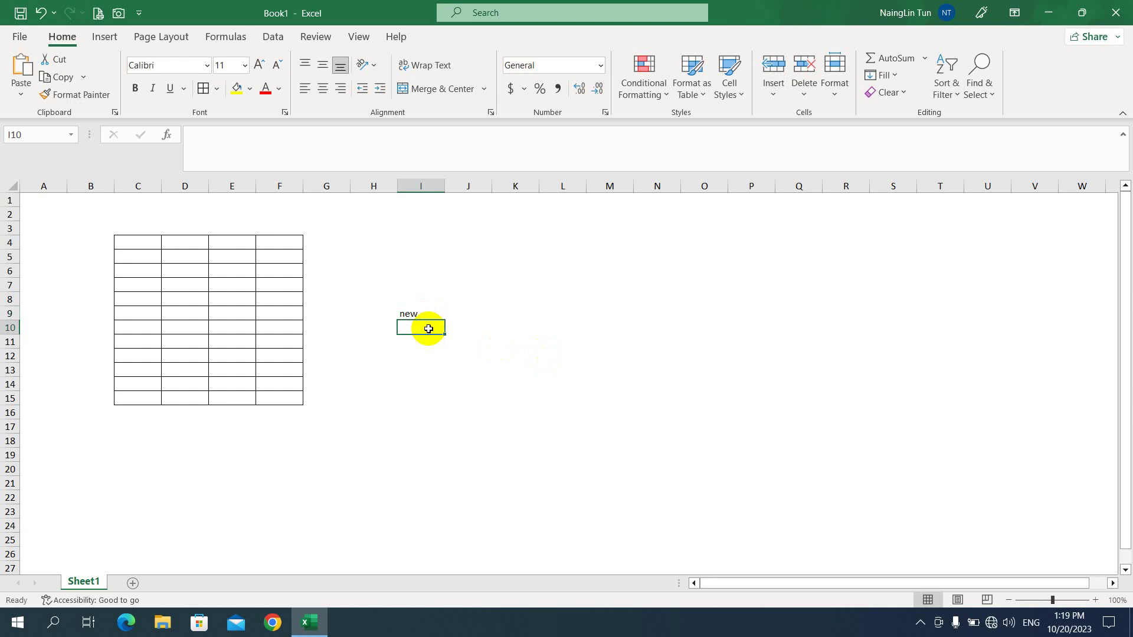
pyautogui.write('nwe')
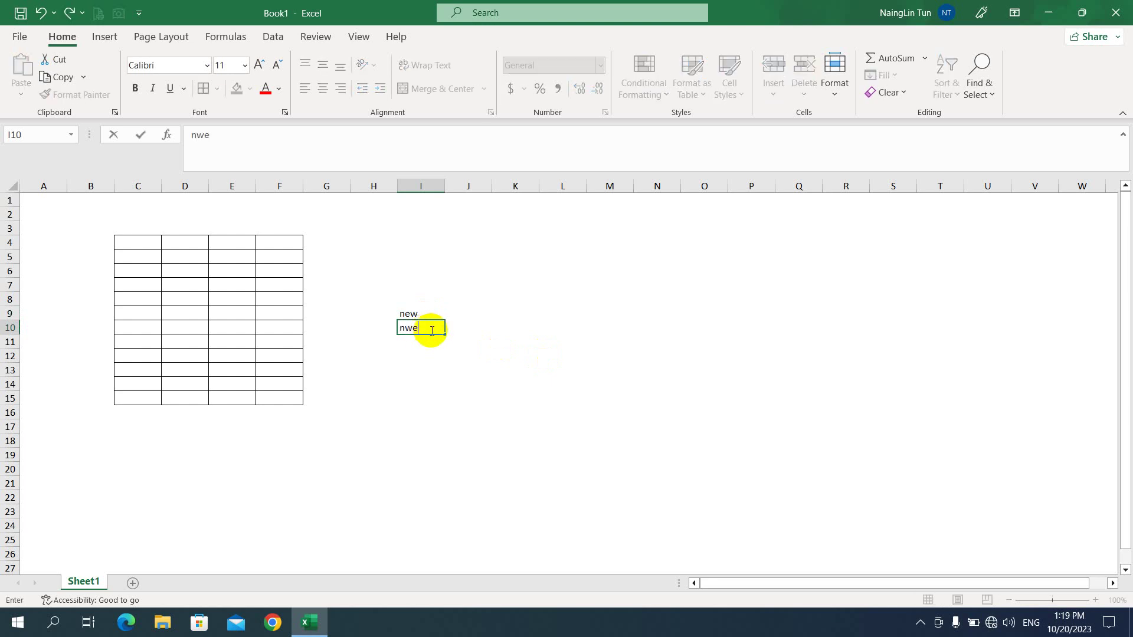
pyautogui.click(445, 341)
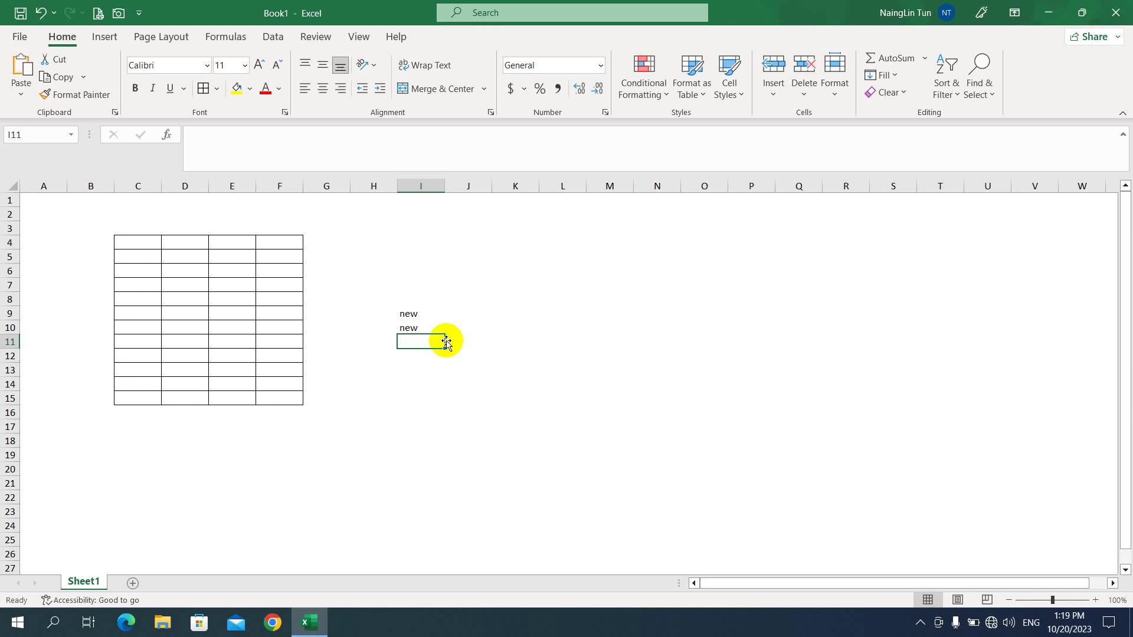
# Turn off Replace text as you type in the AutoCorrect proofing options and apply the change.
pyautogui.click(21, 38)
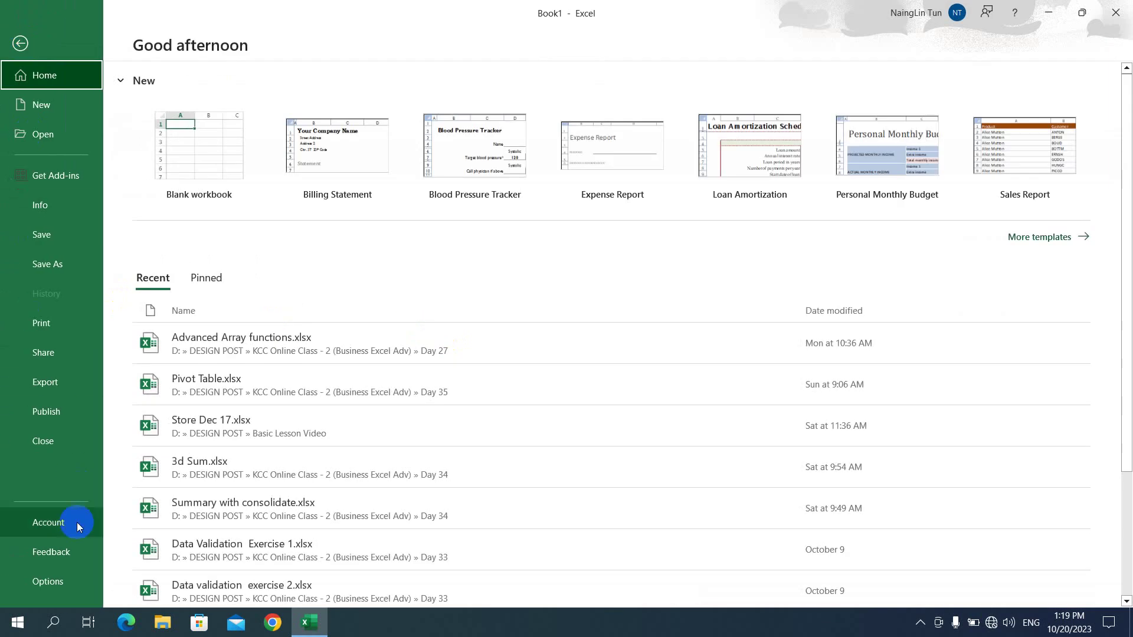
pyautogui.click(66, 581)
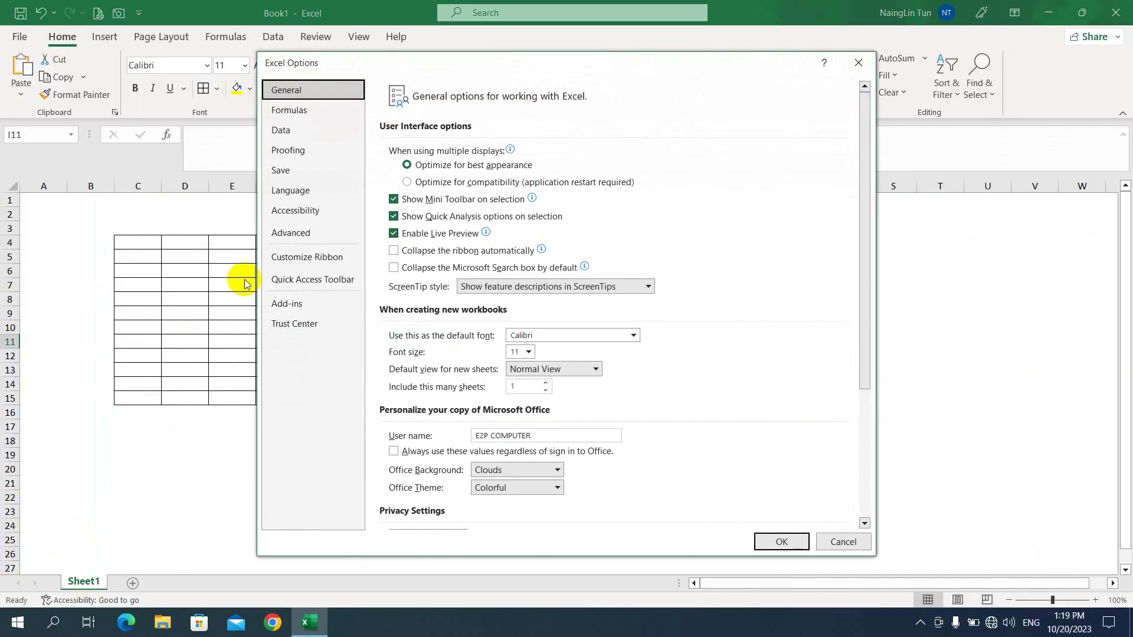
pyautogui.click(327, 154)
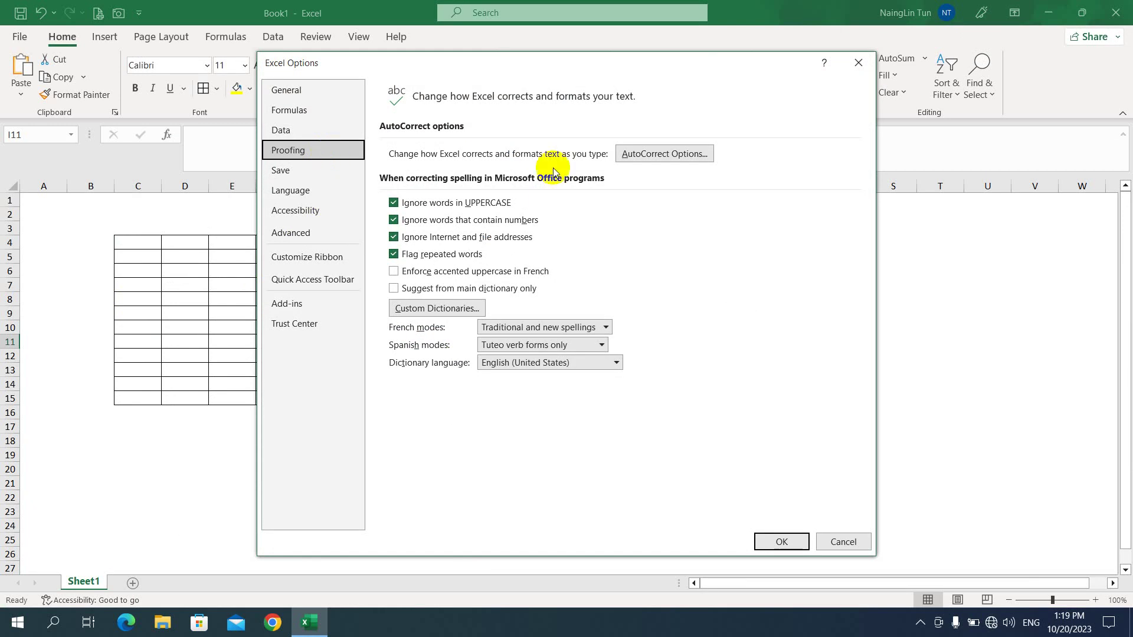
pyautogui.click(660, 156)
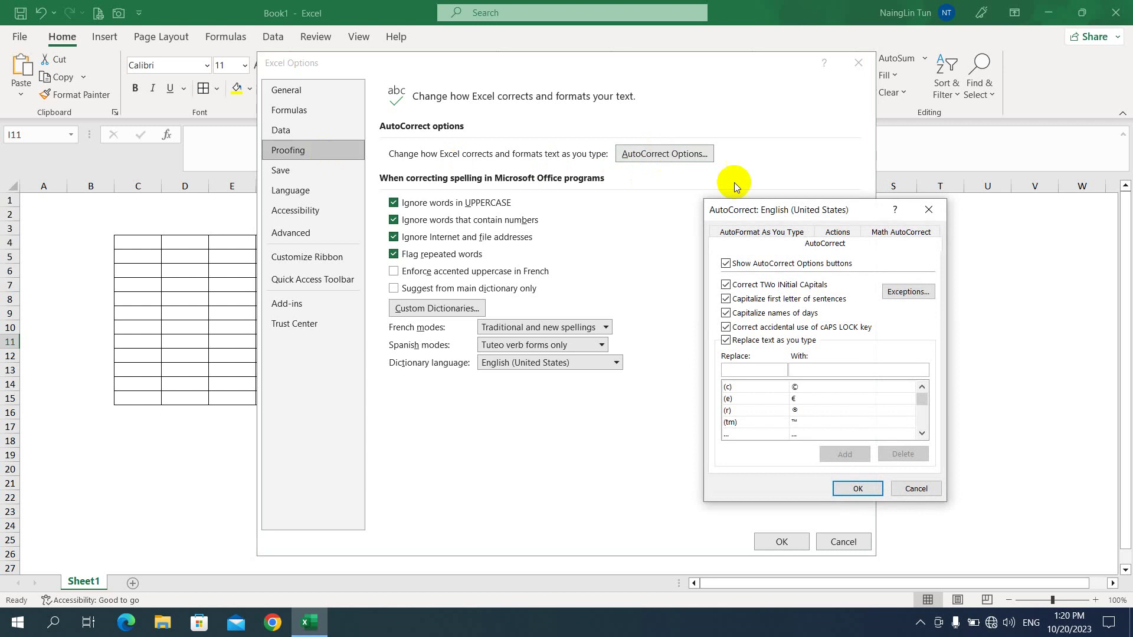
pyautogui.moveTo(784, 207); pyautogui.dragTo(579, 182)
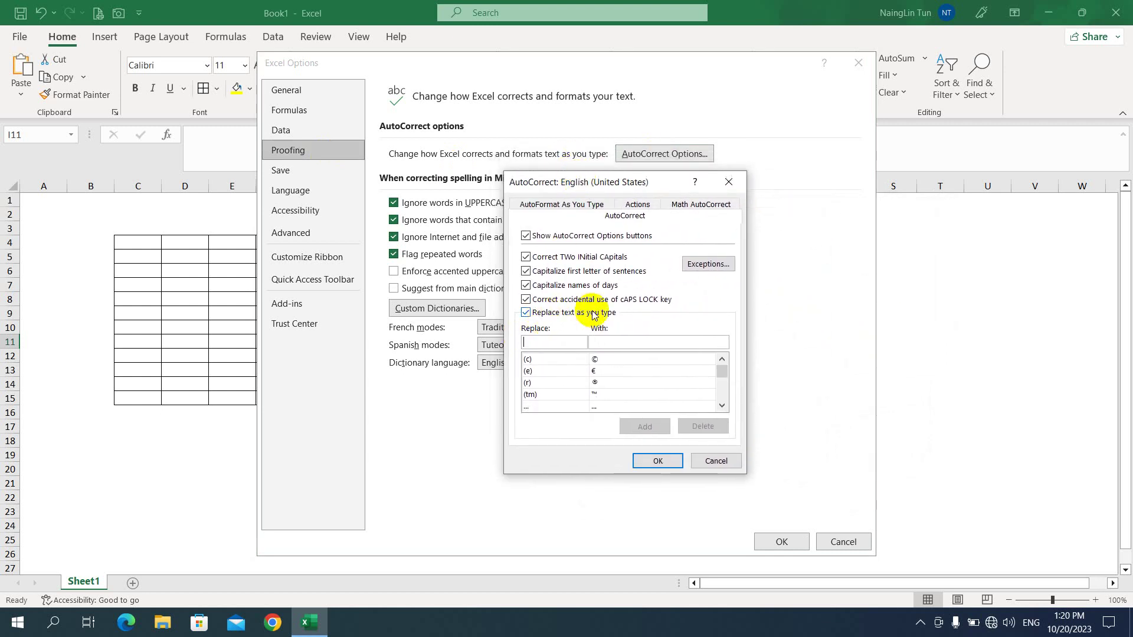
pyautogui.click(526, 313)
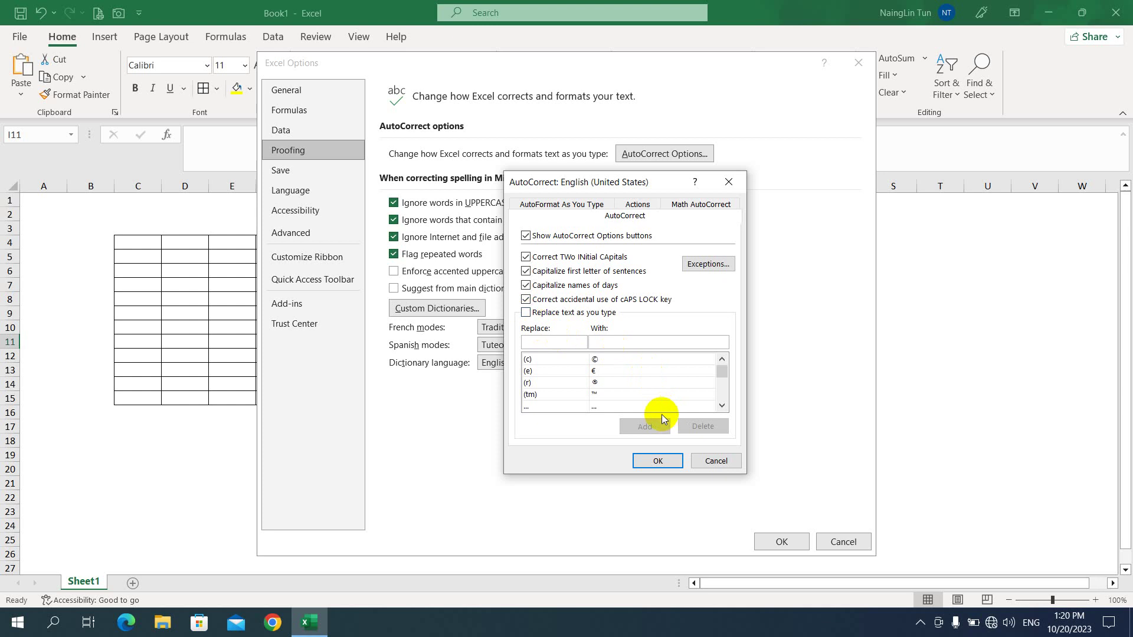
pyautogui.click(659, 463)
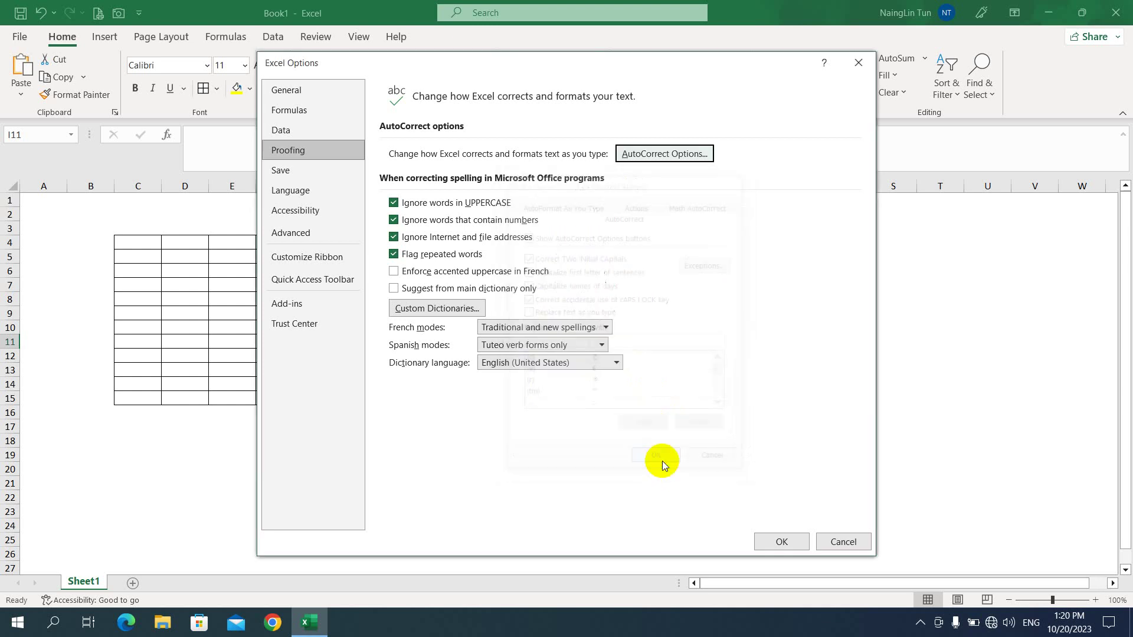
pyautogui.click(782, 542)
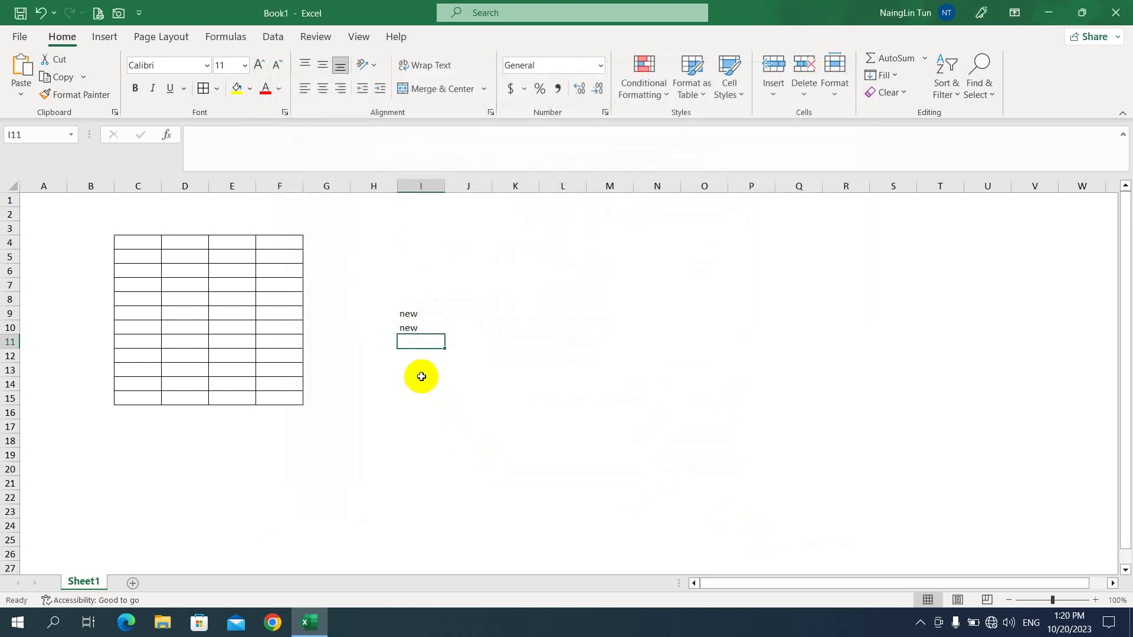
# Enter "nwe" in I11 and I12, "New" in I13 and "Nwe" in I14, and move off the list to K13.
pyautogui.write('nwe')
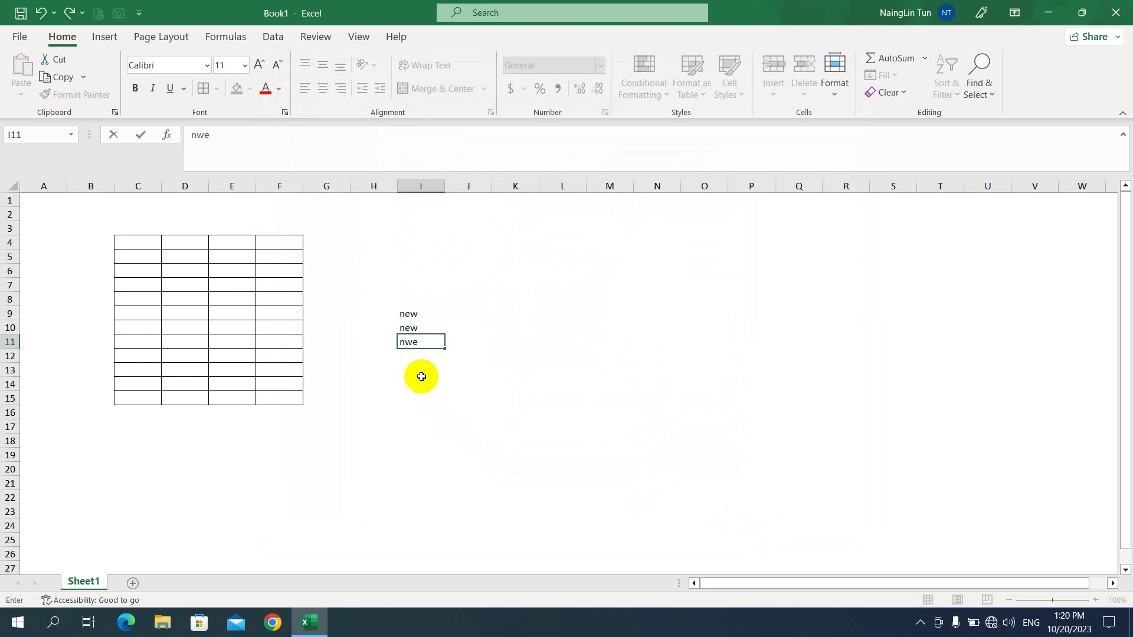
pyautogui.press('Return')
pyautogui.write('nwe')
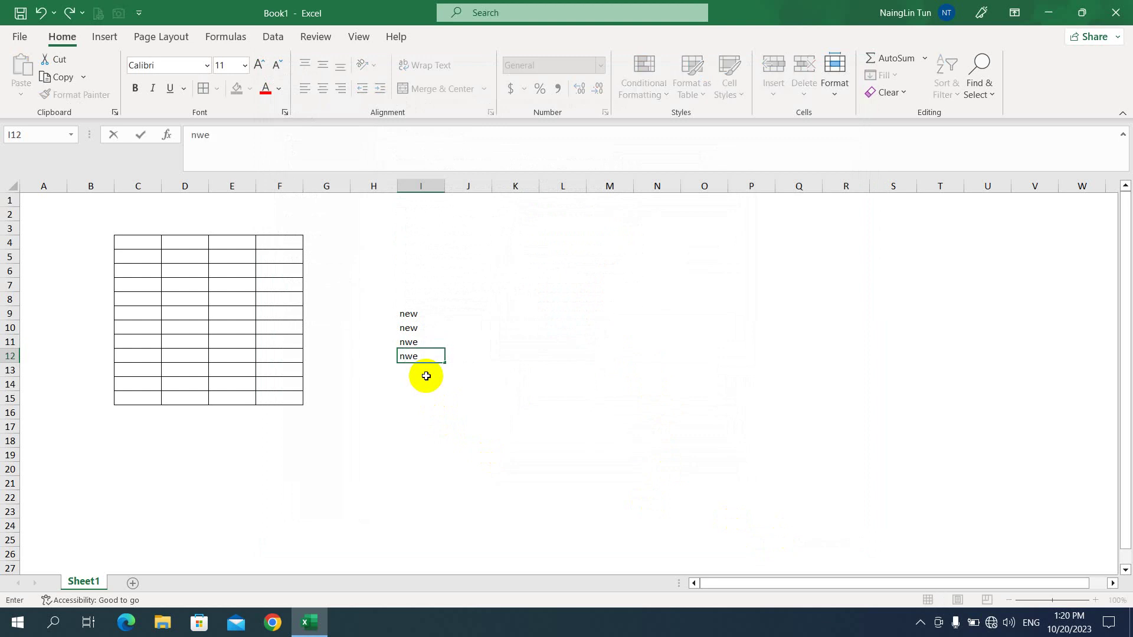
pyautogui.press('Return')
pyautogui.write('N')
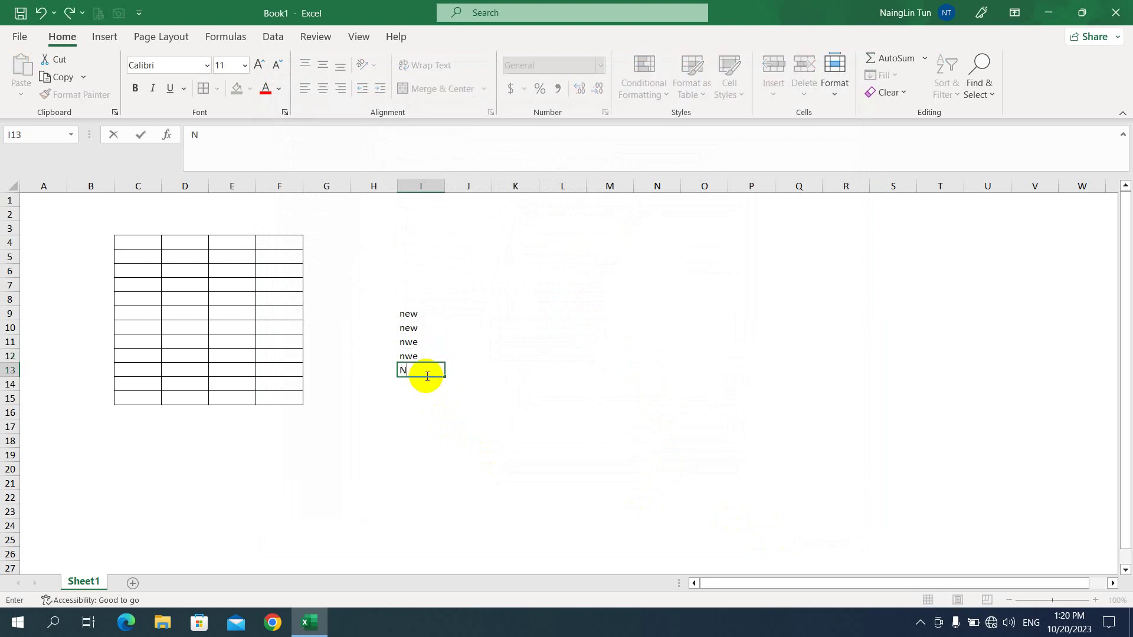
pyautogui.write('ew')
pyautogui.press('Return')
pyautogui.write('N')
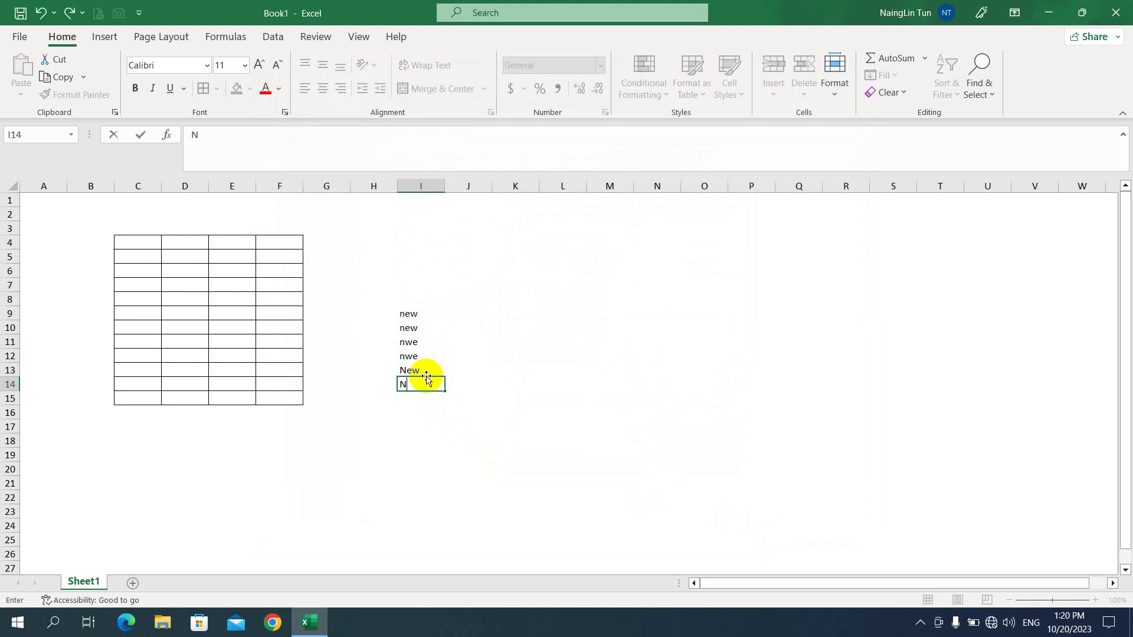
pyautogui.write('we')
pyautogui.press('Return')
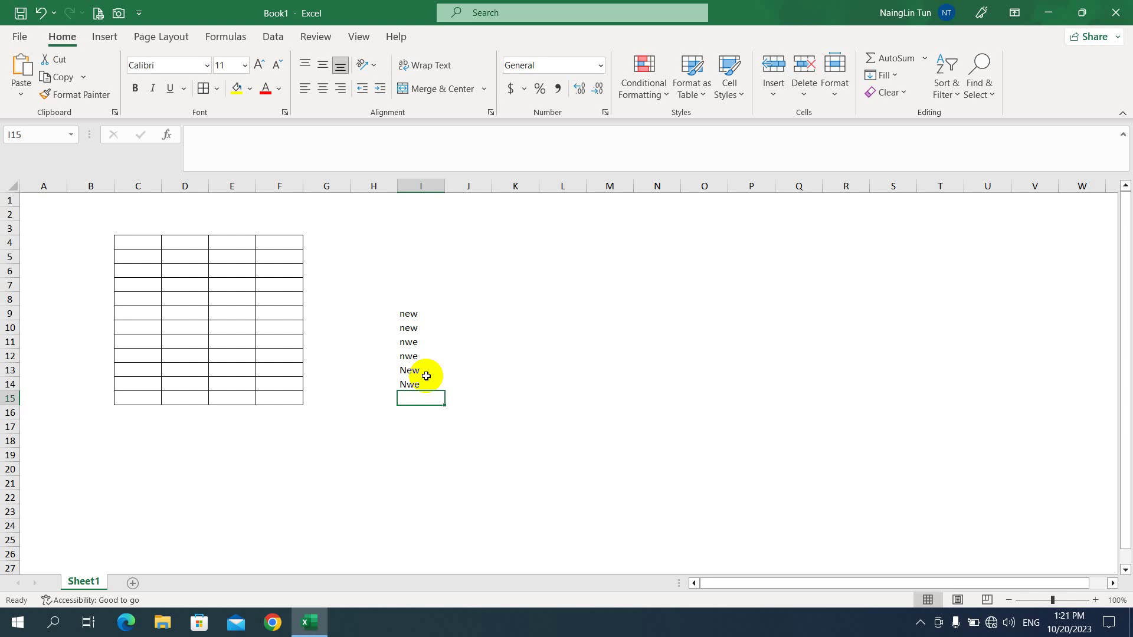
pyautogui.click(502, 369)
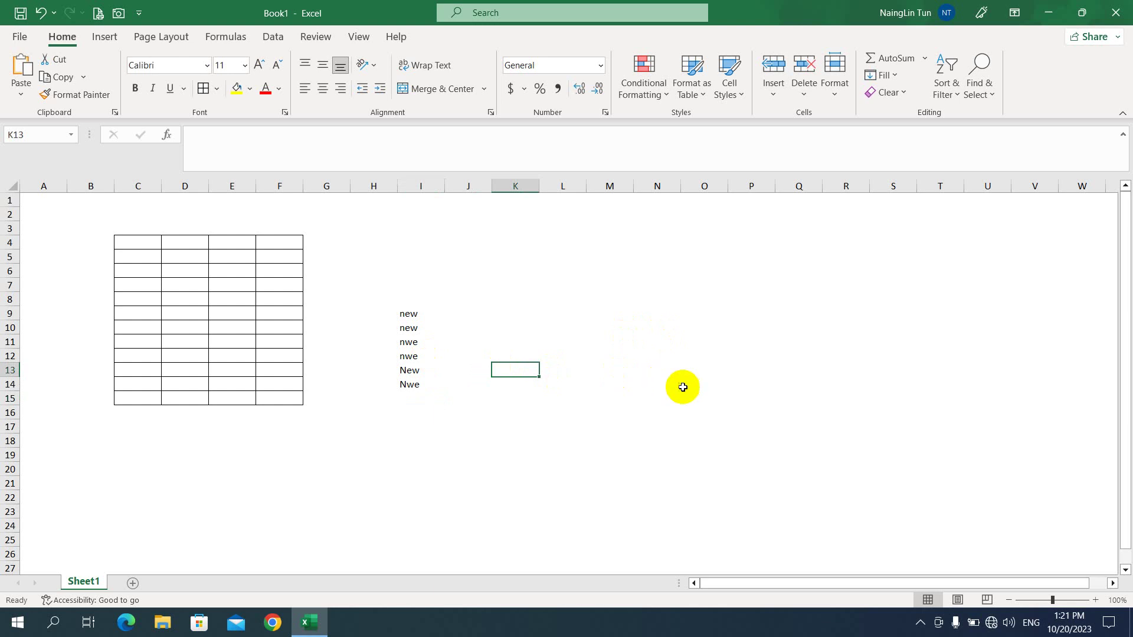
pyautogui.click(921, 623)
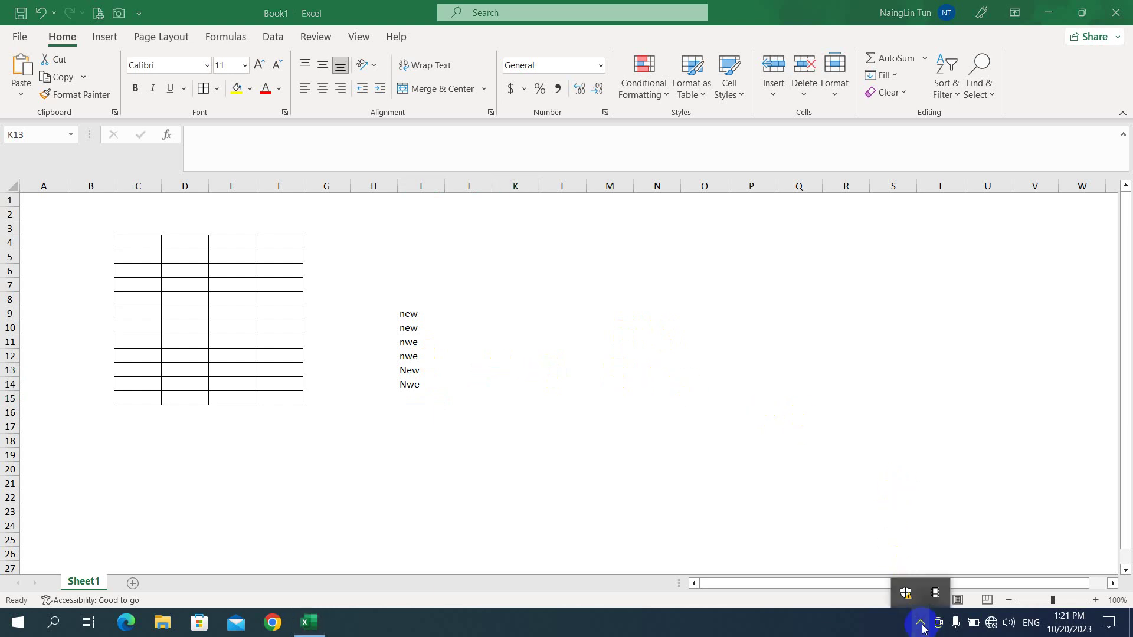